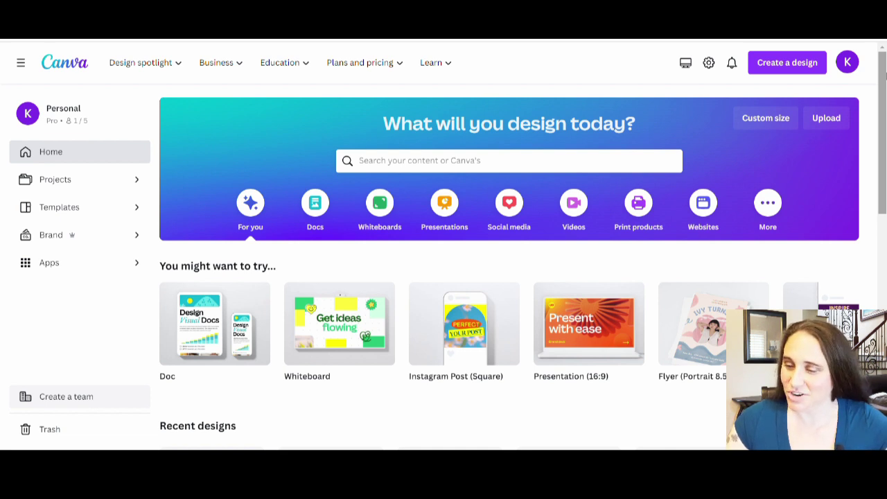
# Create a custom 4500 × 5400 px design and fill its page background solid black.
pyautogui.click(751, 124)
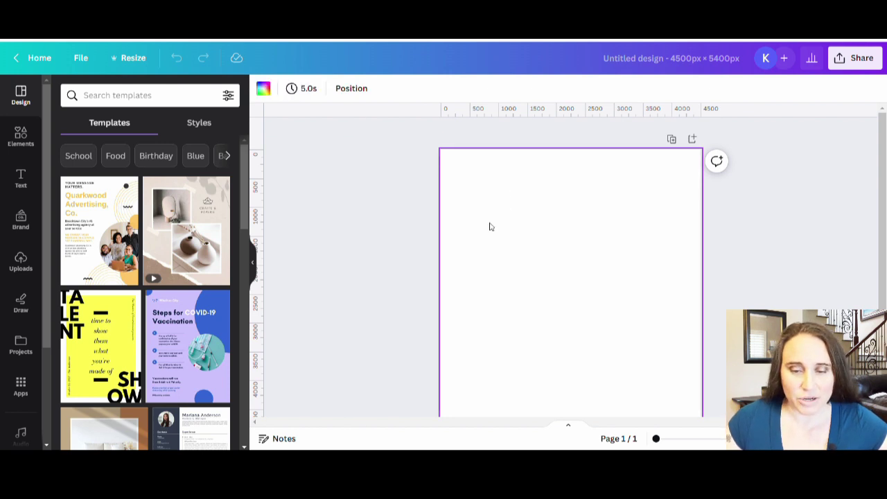
pyautogui.click(263, 89)
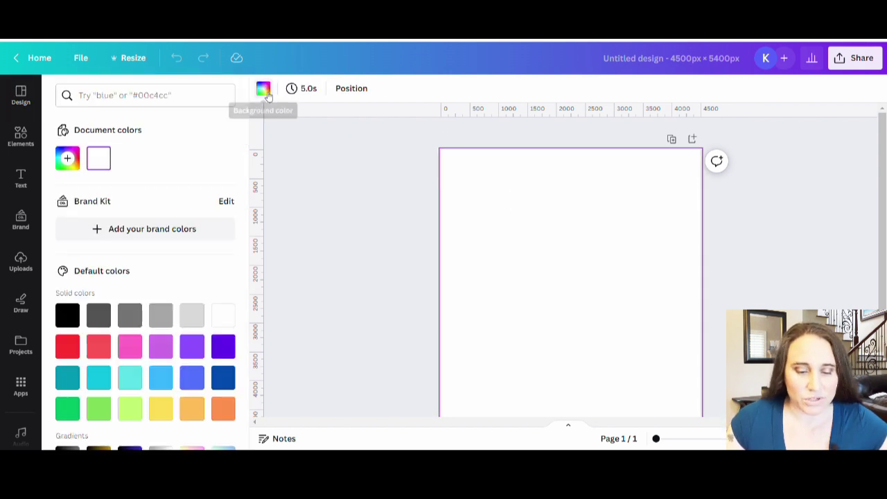
pyautogui.click(67, 315)
pyautogui.click(326, 257)
pyautogui.scroll(-1, 311, 242)
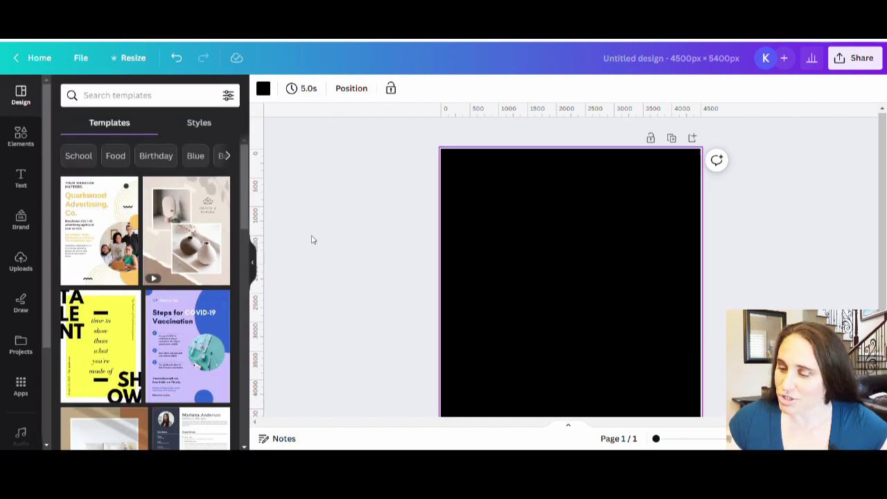
pyautogui.scroll(1, 807, 282)
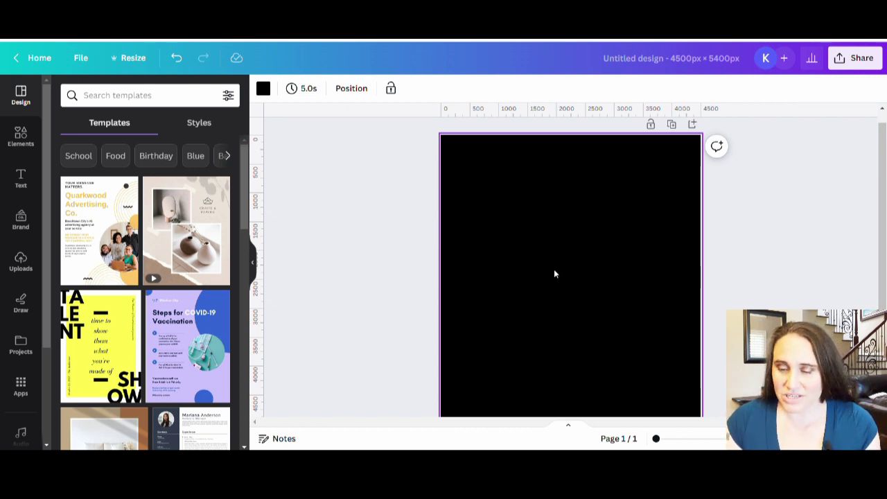
pyautogui.scroll(-1, 568, 280)
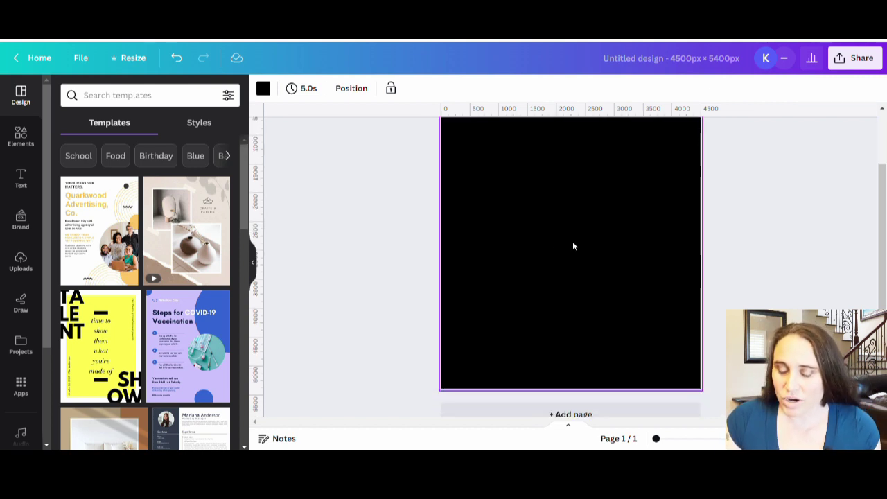
pyautogui.scroll(1, 588, 265)
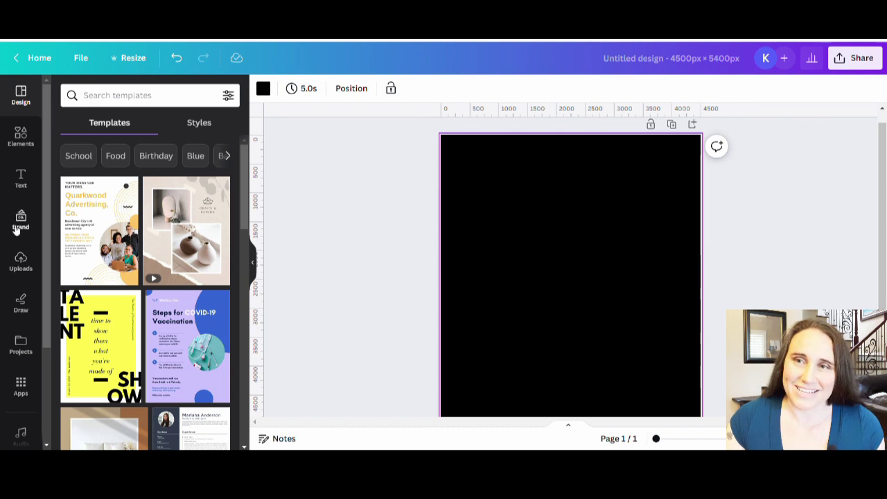
# Search the elements for 'toxic' and add the white biohazard graphic to the page.
pyautogui.click(20, 136)
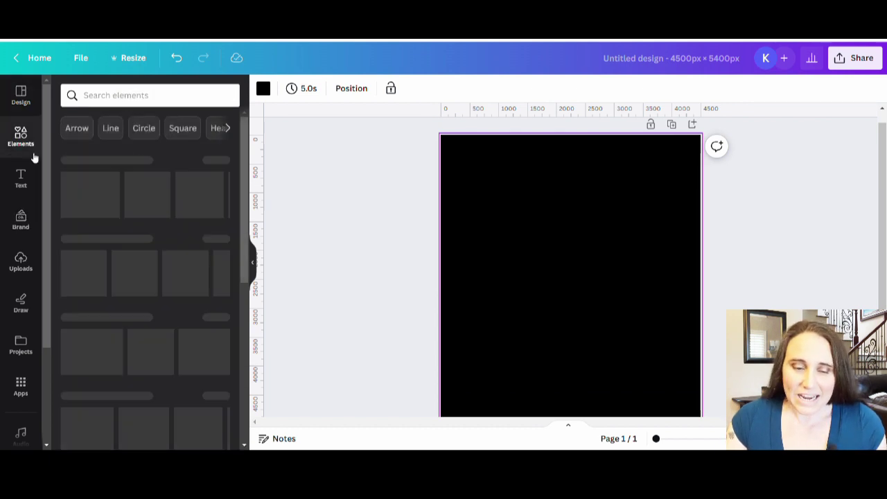
pyautogui.click(126, 96)
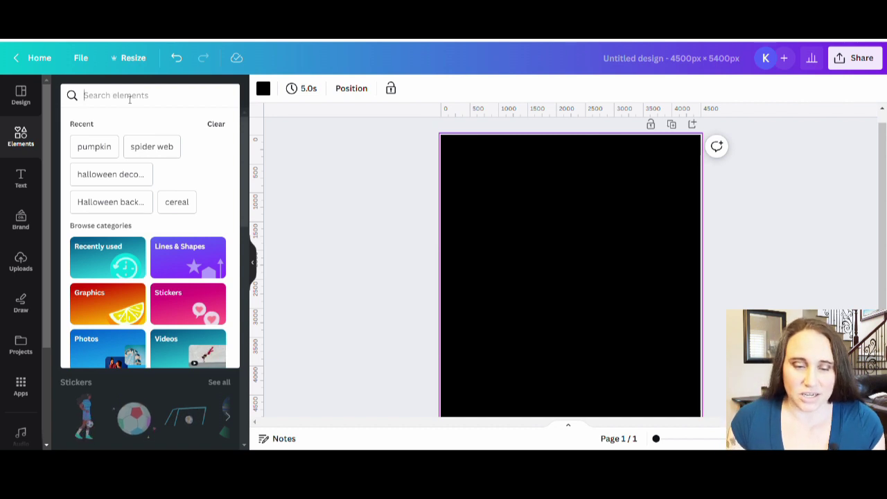
pyautogui.write('toxi')
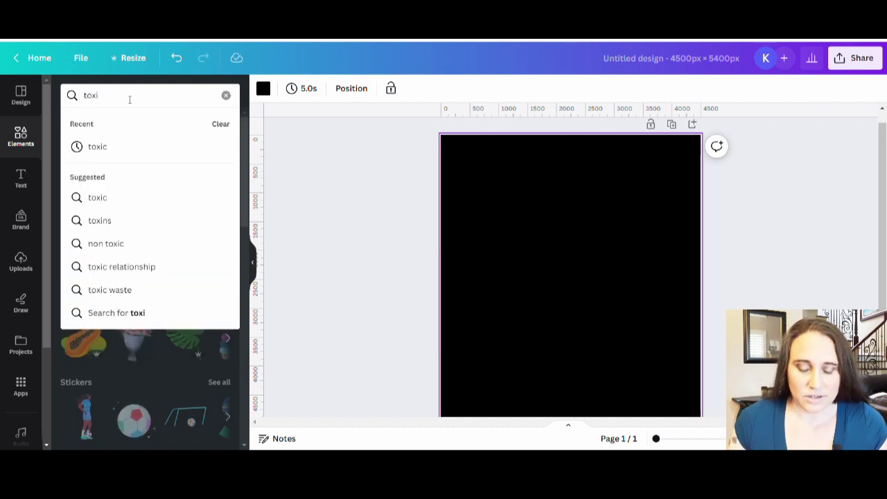
pyautogui.write('c')
pyautogui.press('Return')
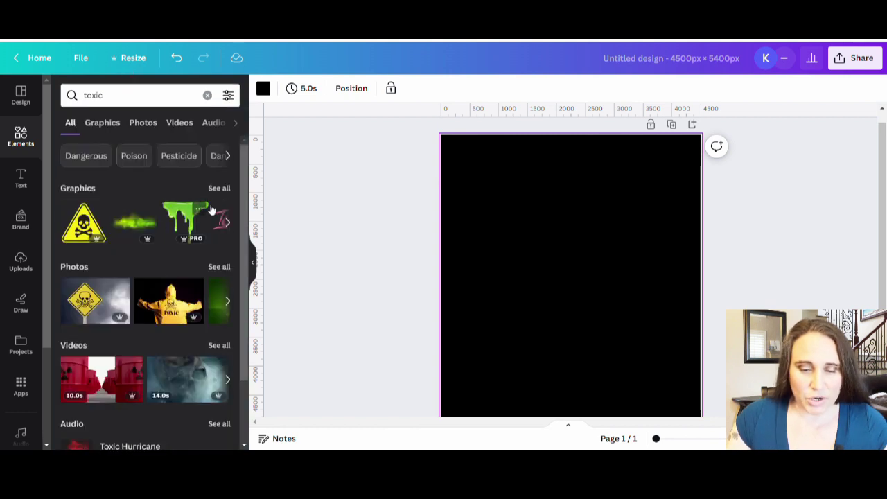
pyautogui.click(218, 188)
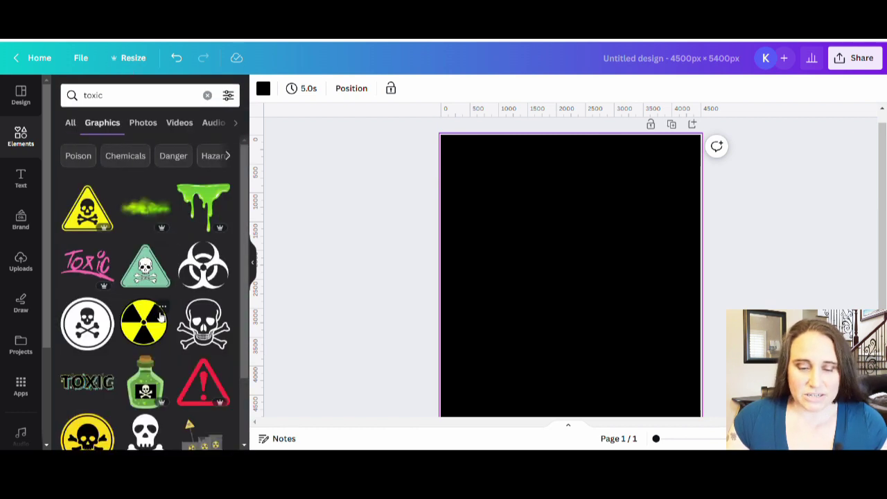
pyautogui.click(207, 273)
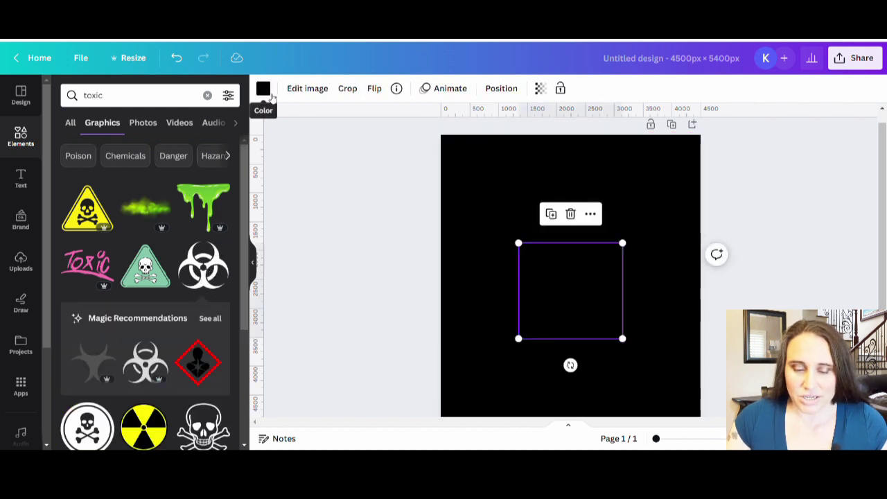
# Colour the biohazard symbol orange and enlarge it to cover most of the page.
pyautogui.click(269, 94)
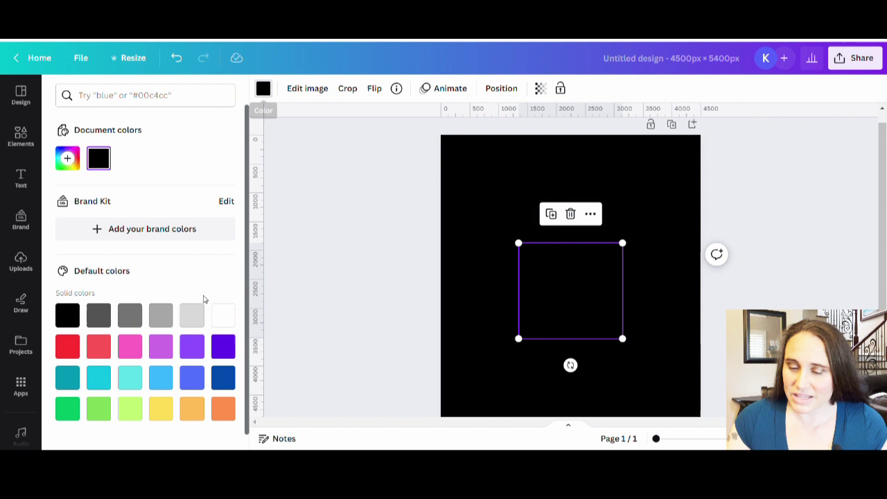
pyautogui.click(223, 409)
pyautogui.click(520, 257)
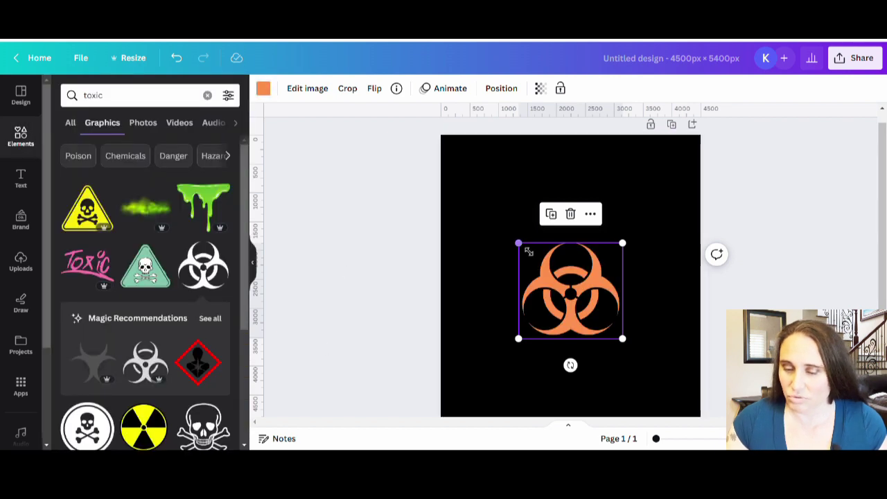
pyautogui.moveTo(529, 252); pyautogui.dragTo(444, 174)
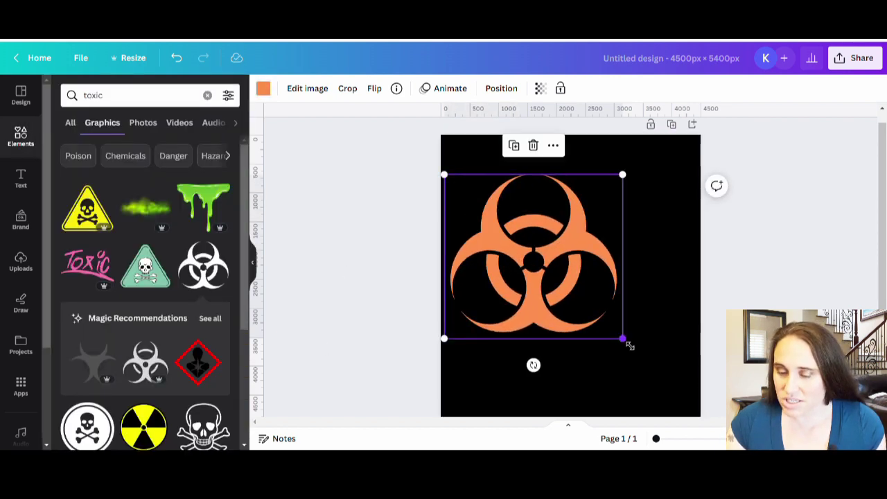
pyautogui.moveTo(624, 339); pyautogui.dragTo(667, 376)
pyautogui.scroll(-2, 603, 271)
pyautogui.moveTo(604, 272); pyautogui.dragTo(618, 284)
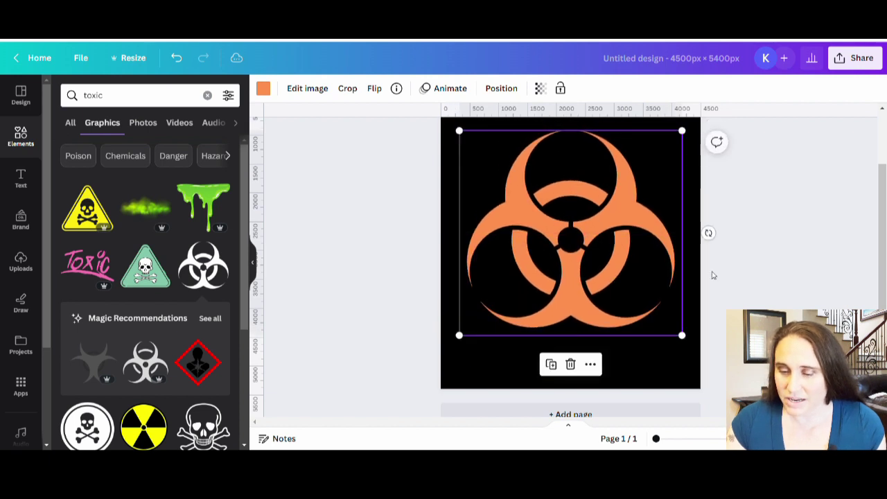
pyautogui.scroll(2, 762, 281)
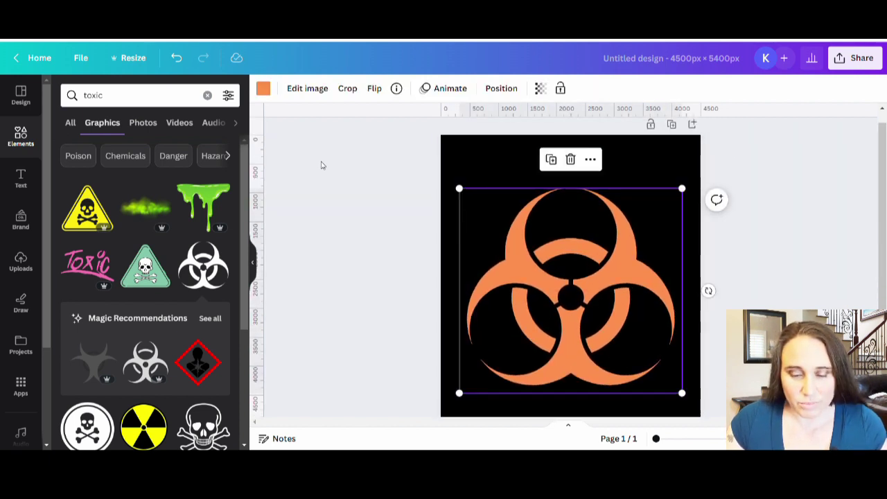
# Fine-tune the biohazard's orange to #FF912C in the custom colour picker.
pyautogui.click(263, 88)
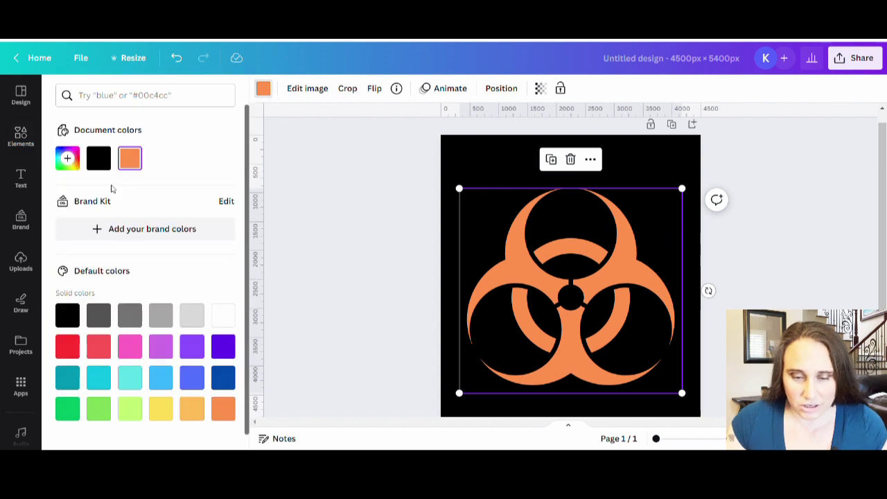
pyautogui.click(67, 158)
pyautogui.moveTo(191, 185); pyautogui.dragTo(198, 187)
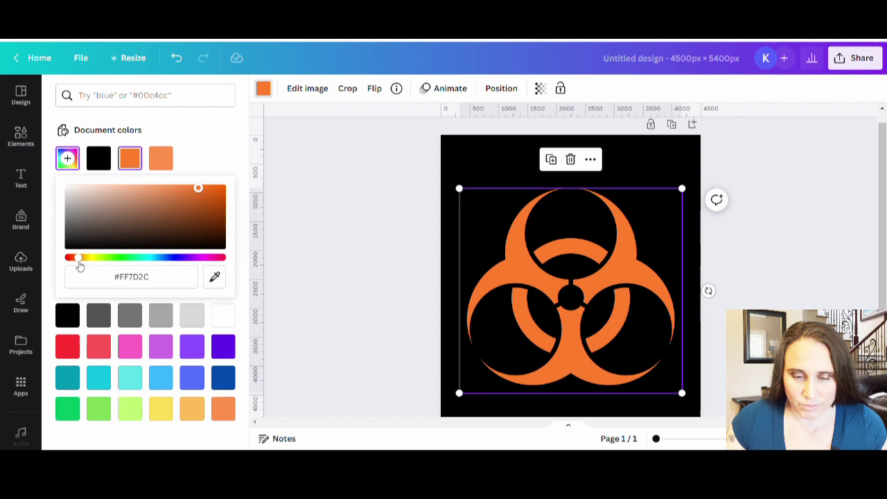
pyautogui.moveTo(79, 261); pyautogui.dragTo(82, 264)
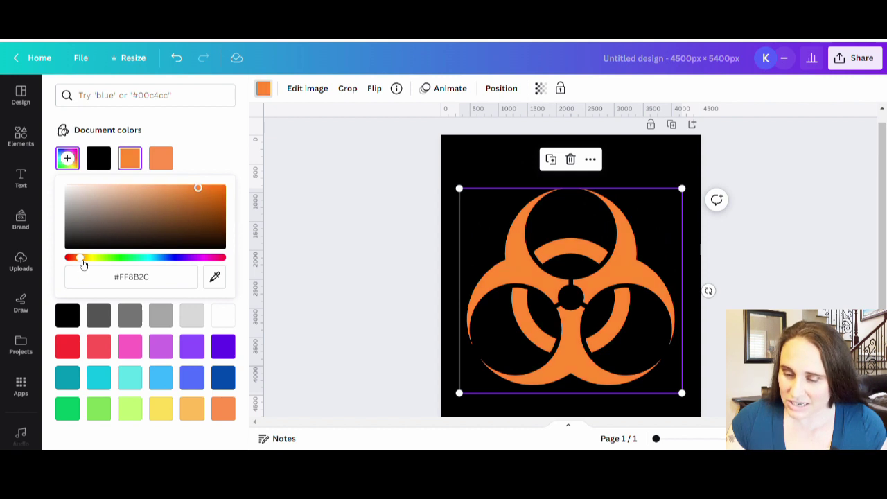
pyautogui.moveTo(82, 264); pyautogui.dragTo(85, 264)
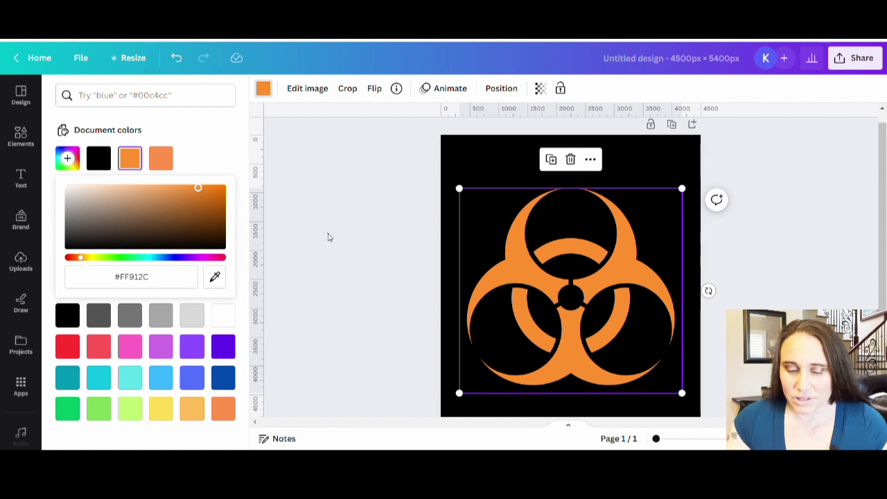
pyautogui.click(328, 235)
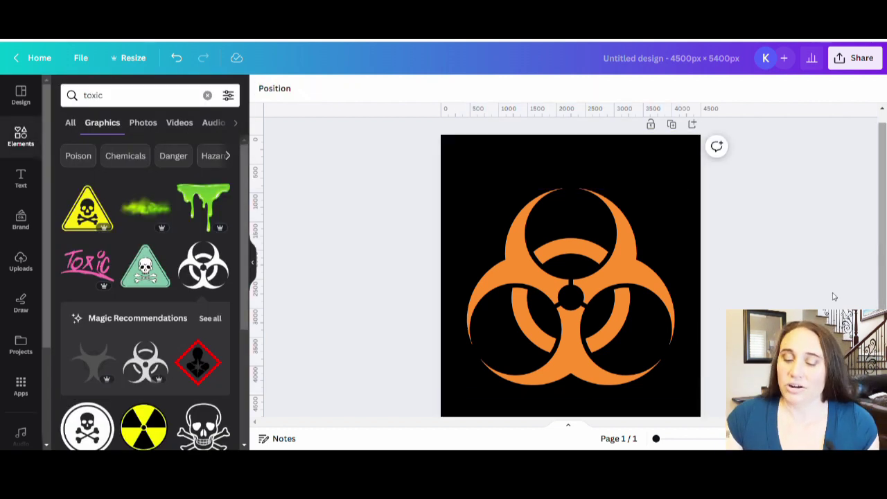
# Search the elements for 'zombies' in place of 'toxic'.
pyautogui.scroll(-2, 834, 299)
pyautogui.scroll(2, 834, 299)
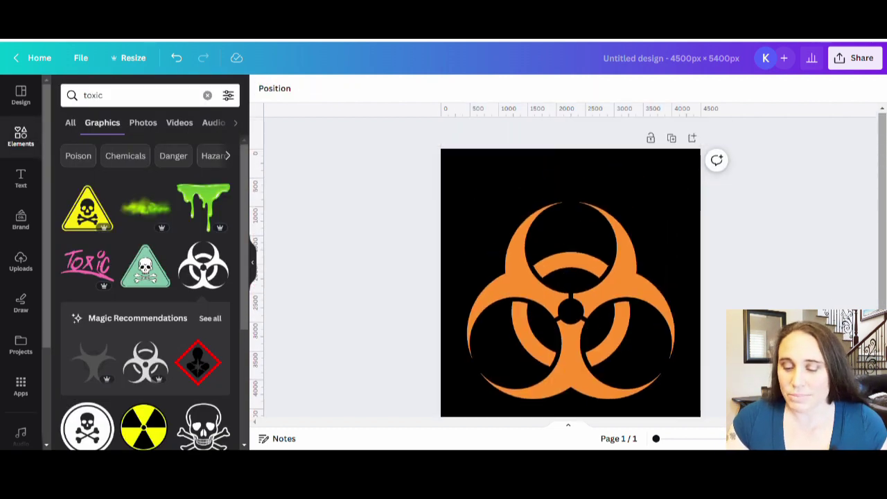
pyautogui.scroll(-2, 834, 299)
pyautogui.scroll(2, 570, 267)
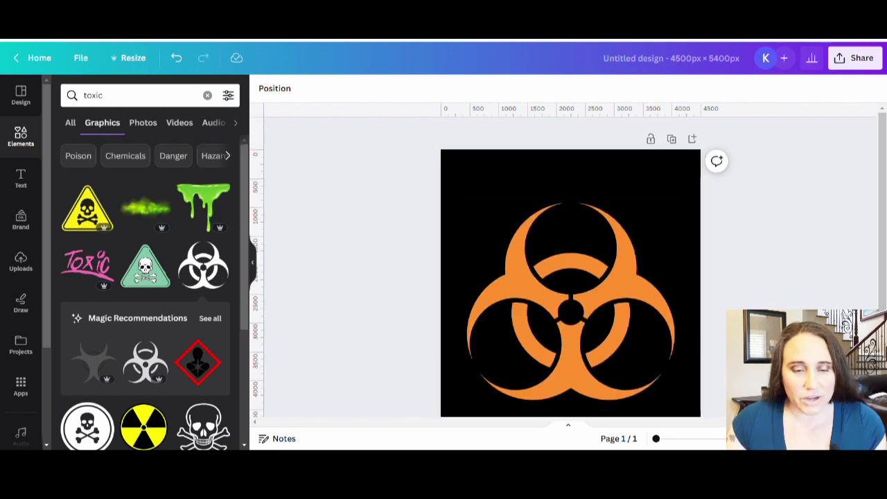
pyautogui.click(128, 90)
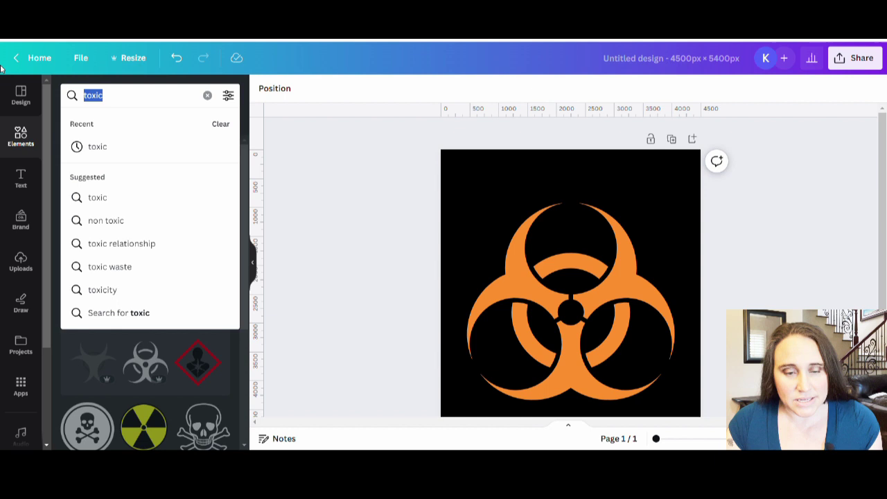
pyautogui.write('zombies')
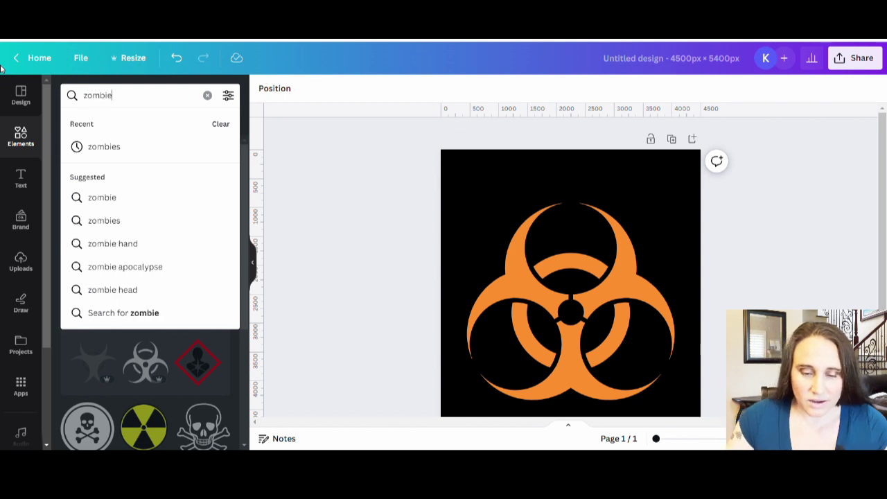
pyautogui.press('Return')
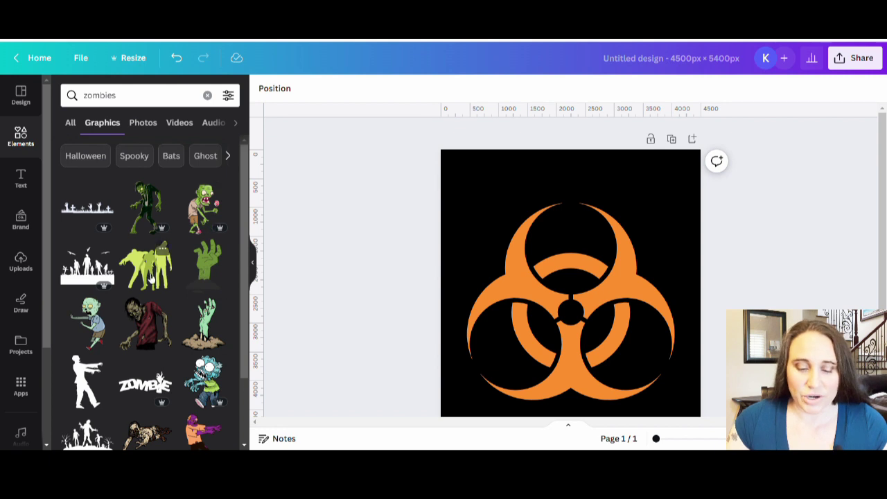
pyautogui.scroll(-2, 173, 274)
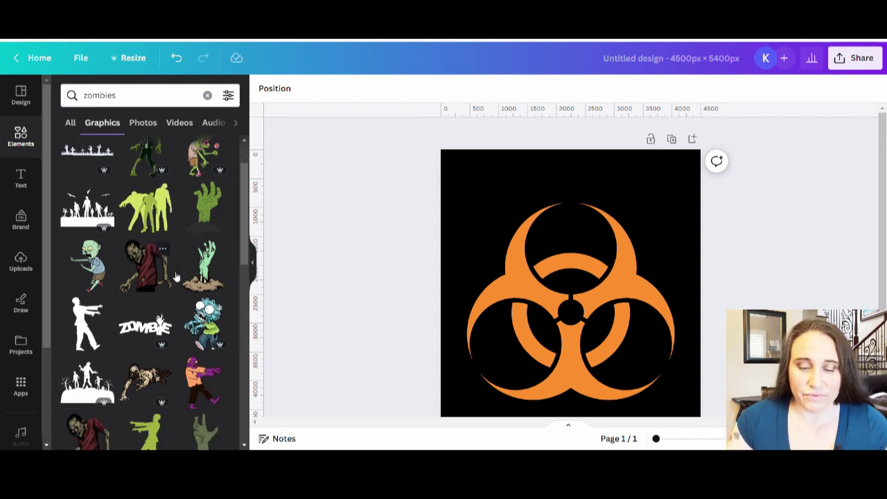
# Add the three green zombie silhouettes and scale them up, centred over the biohazard.
pyautogui.click(152, 219)
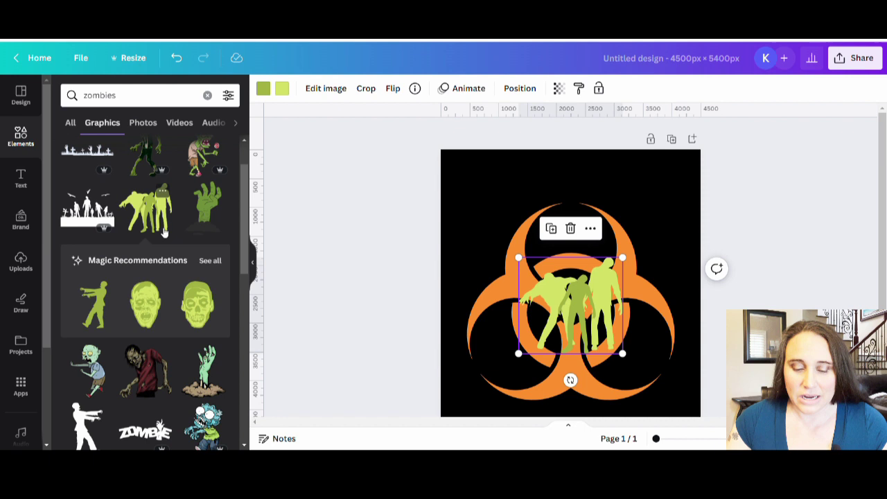
pyautogui.scroll(-5, 165, 208)
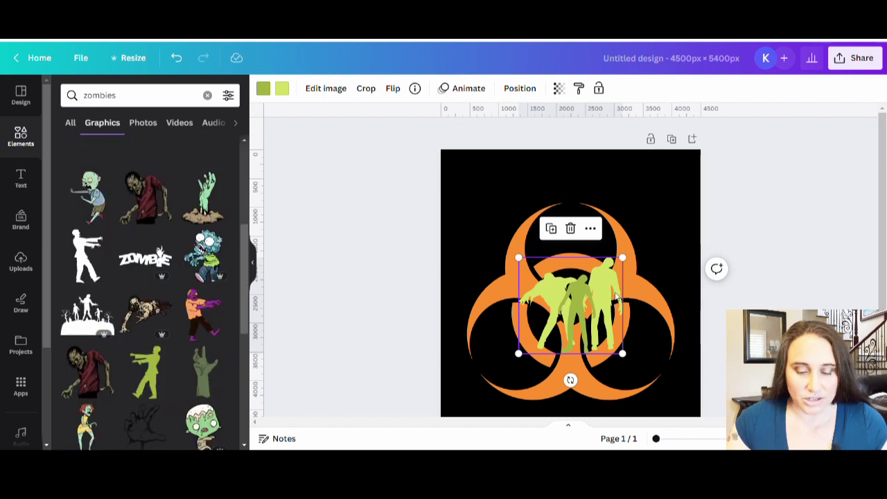
pyautogui.scroll(-10, 135, 306)
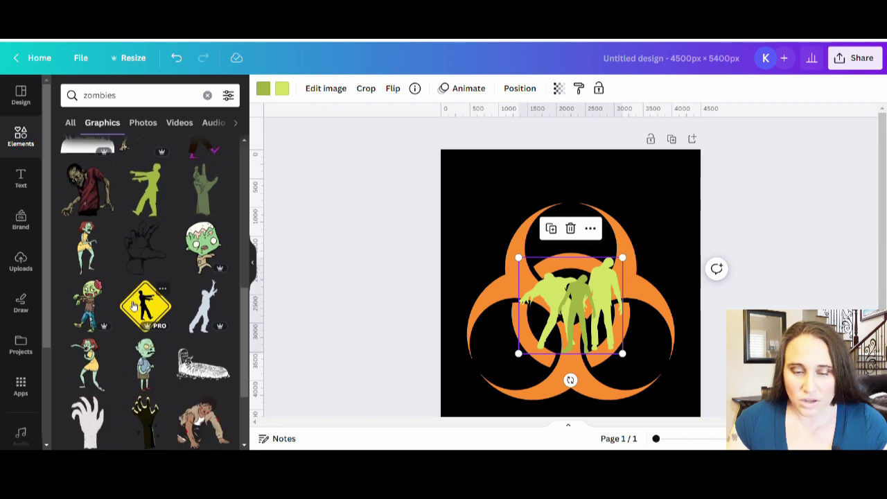
pyautogui.scroll(15, 152, 301)
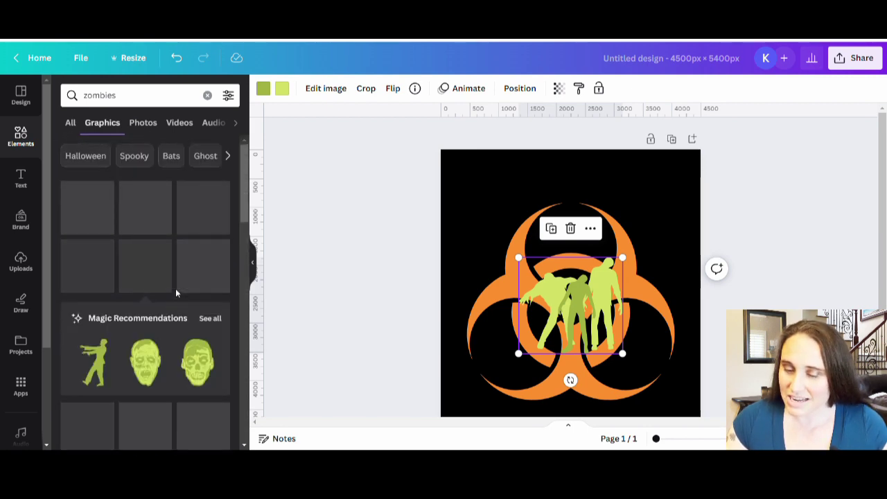
pyautogui.moveTo(518, 257); pyautogui.dragTo(430, 176)
pyautogui.scroll(-1, 569, 277)
pyautogui.moveTo(548, 276); pyautogui.dragTo(574, 277)
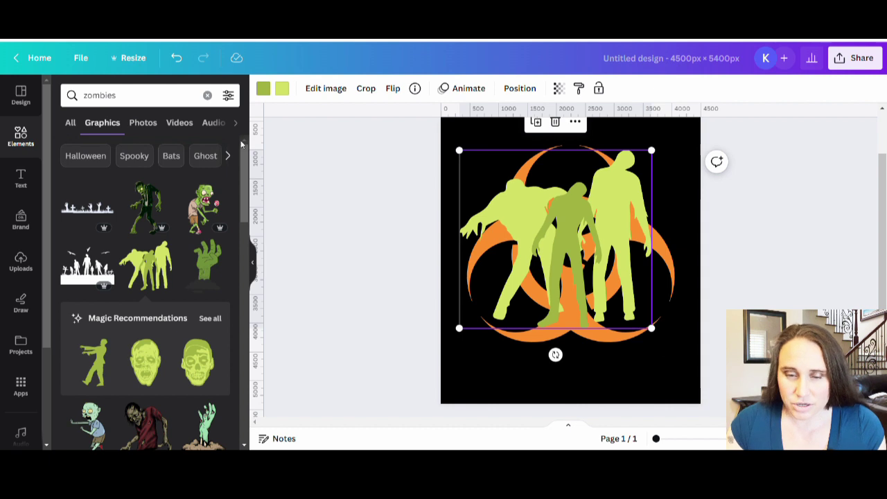
# Make the middle zombie light green and the two outer zombies purple #AE62FA.
pyautogui.click(270, 91)
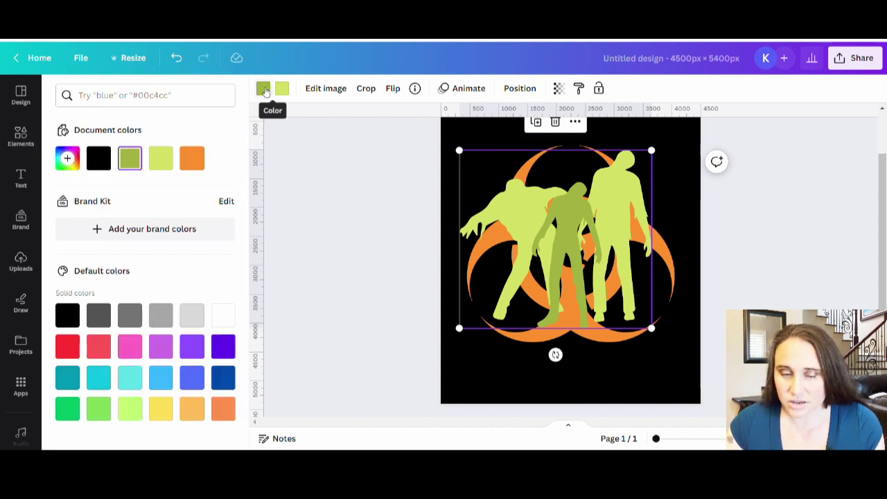
pyautogui.click(173, 161)
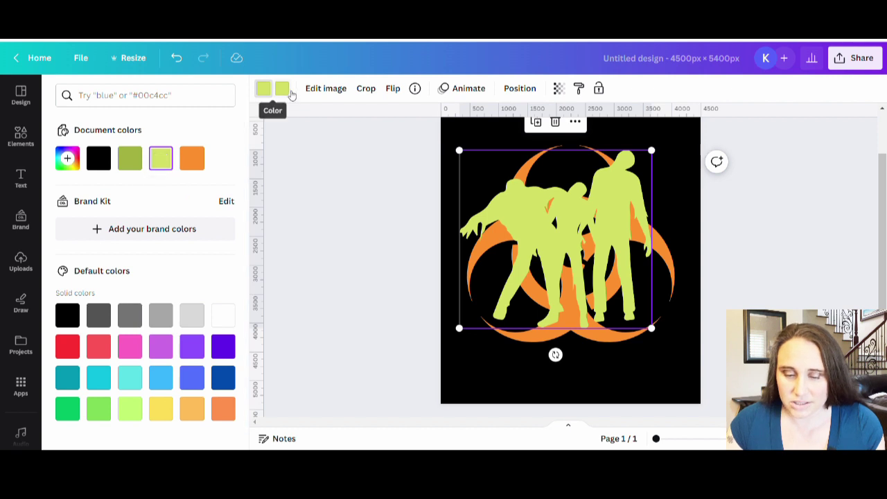
pyautogui.click(283, 90)
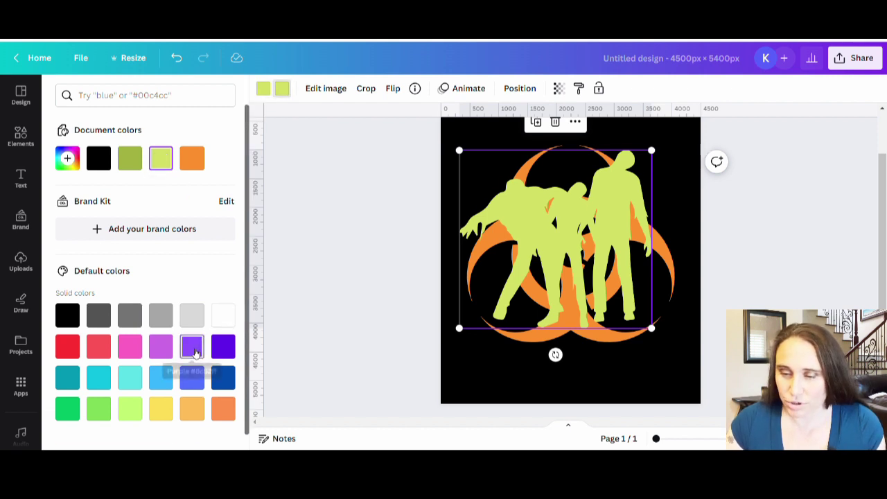
pyautogui.click(192, 348)
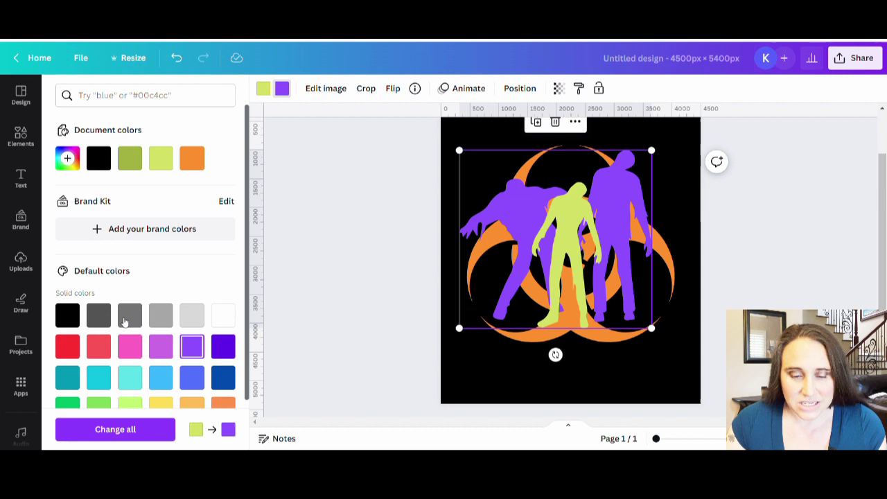
pyautogui.click(69, 160)
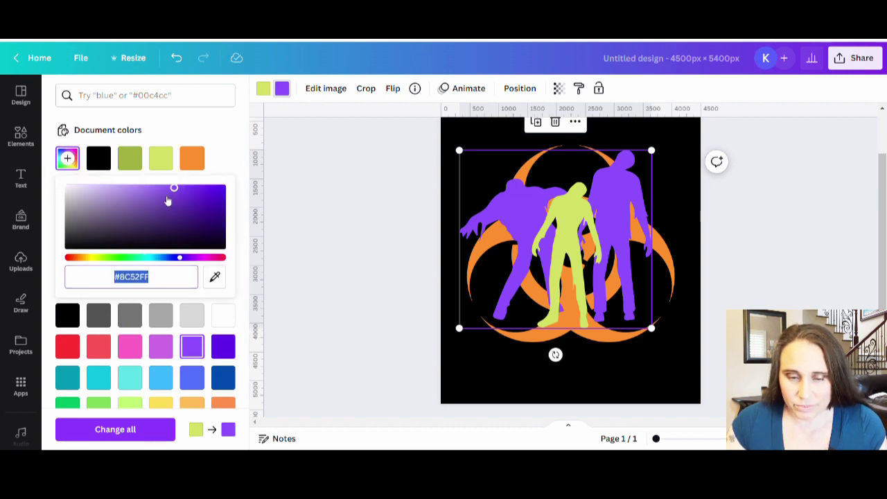
pyautogui.click(173, 189)
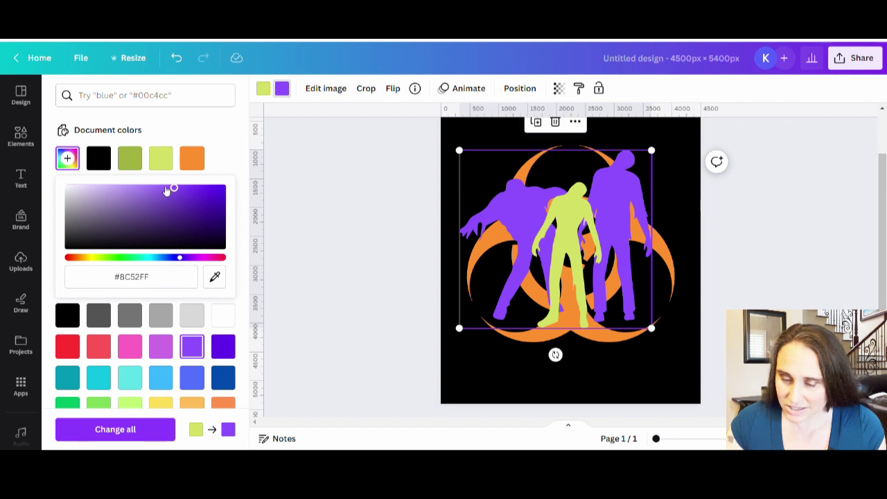
pyautogui.click(165, 190)
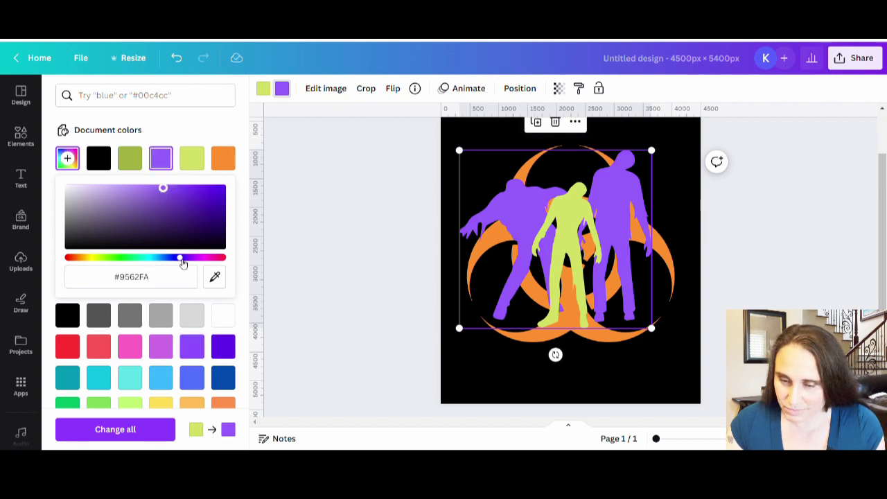
pyautogui.moveTo(184, 261); pyautogui.dragTo(187, 262)
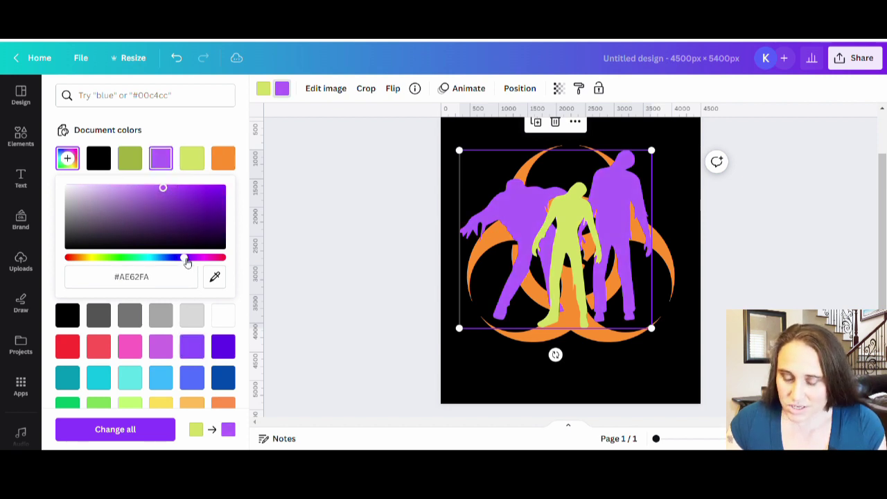
pyautogui.click(359, 282)
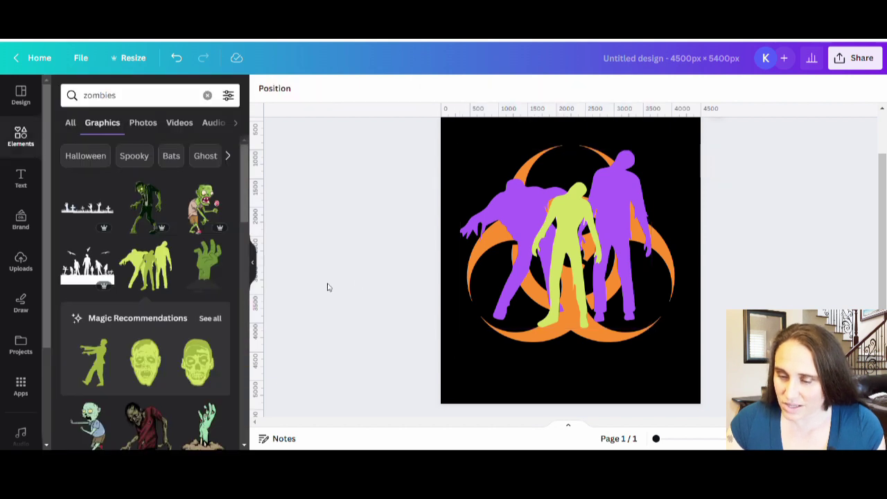
# Enlarge the zombie group slightly and nudge it a little left.
pyautogui.click(561, 272)
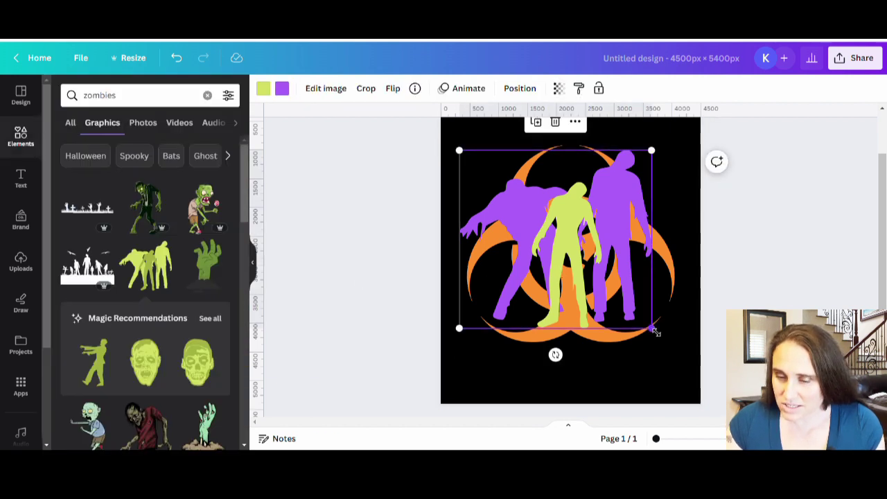
pyautogui.moveTo(654, 331); pyautogui.dragTo(673, 348)
pyautogui.moveTo(582, 292); pyautogui.dragTo(582, 287)
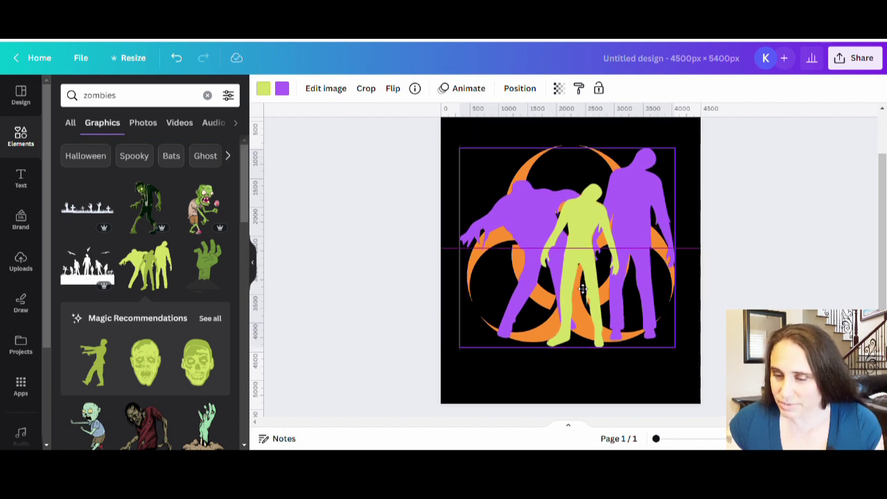
pyautogui.press('Escape')
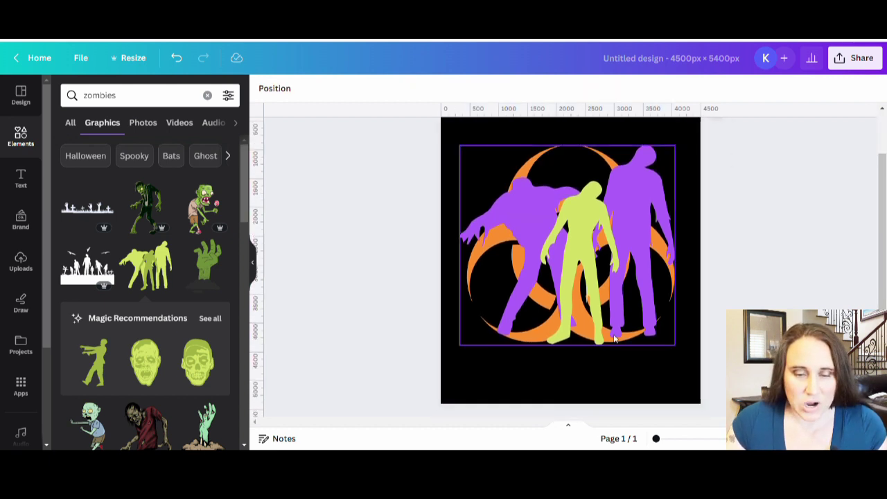
# Search the elements for 'brain' and browse the graphics results for the purple-and-green brain.
pyautogui.click(138, 95)
pyautogui.hotkey('ctrl', 'a')
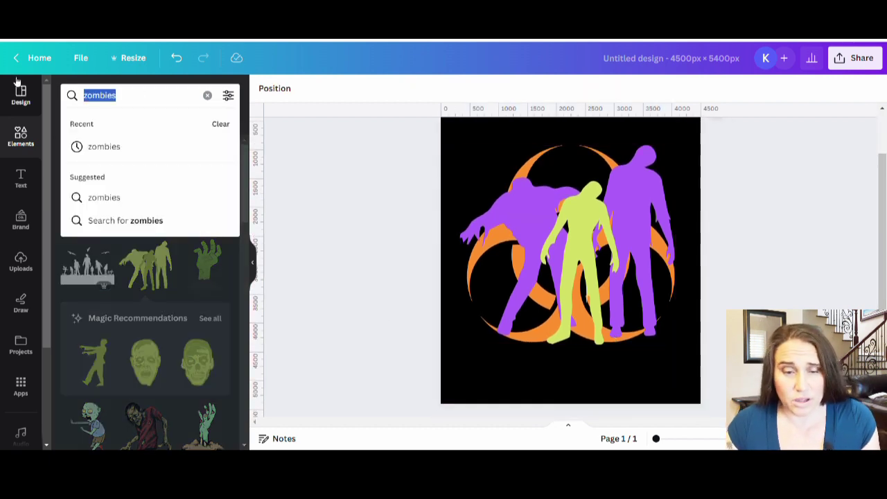
pyautogui.write('brain')
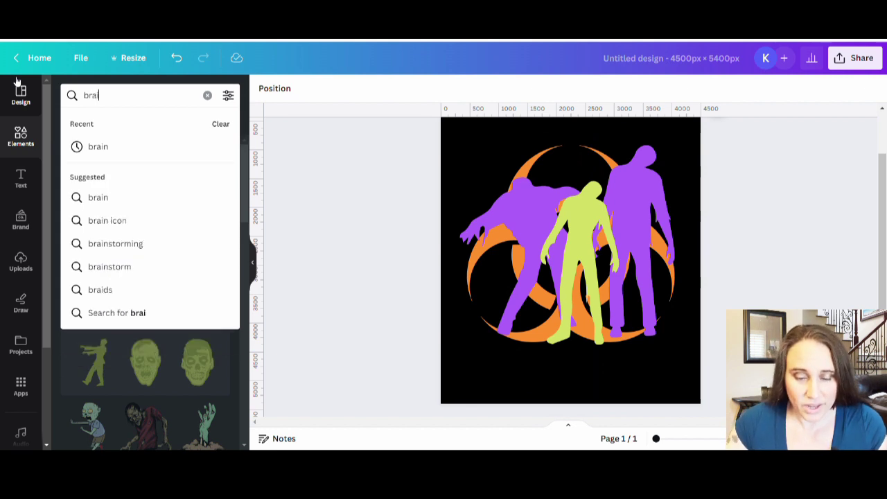
pyautogui.press('Return')
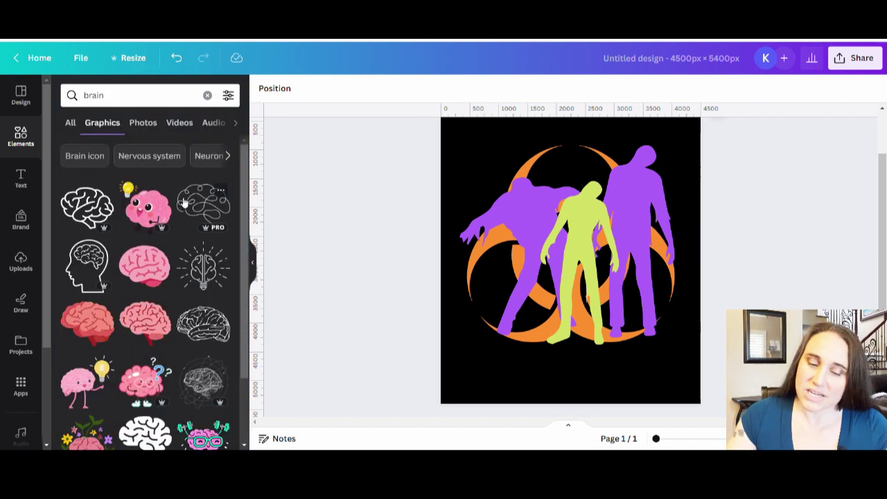
pyautogui.scroll(-5, 198, 235)
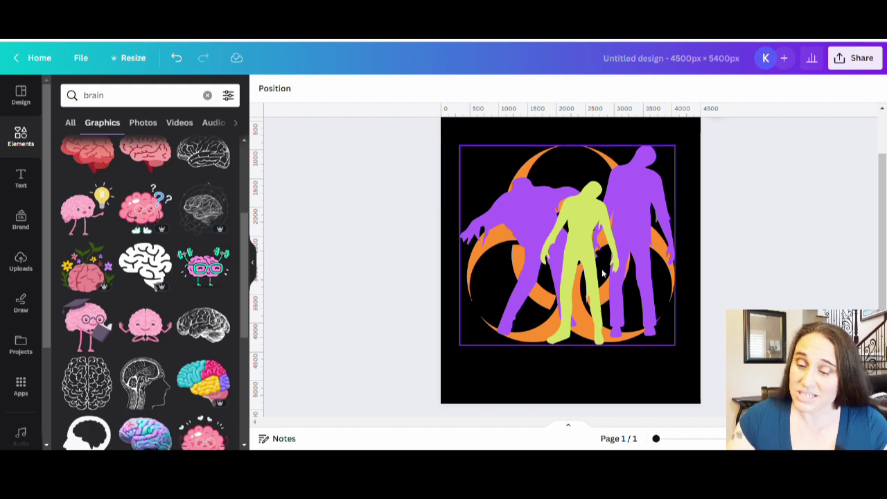
pyautogui.scroll(-1, 561, 235)
pyautogui.scroll(1, 271, 307)
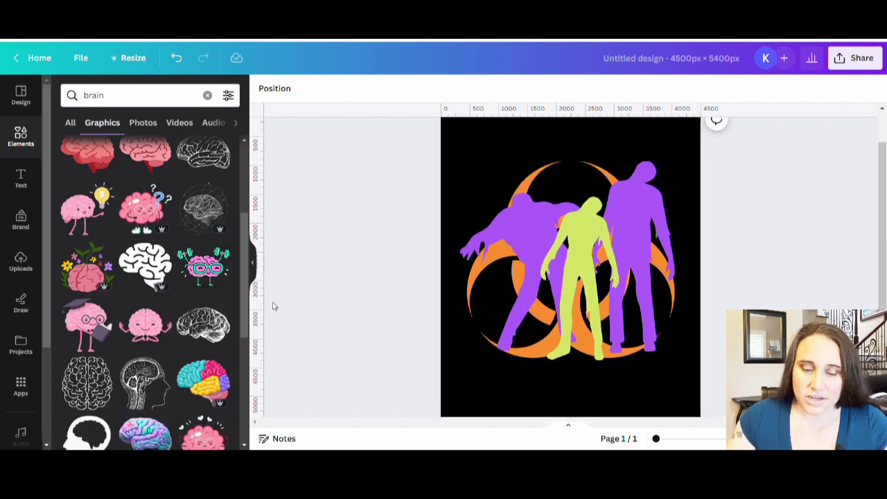
pyautogui.scroll(-5, 124, 277)
pyautogui.scroll(-5, 123, 277)
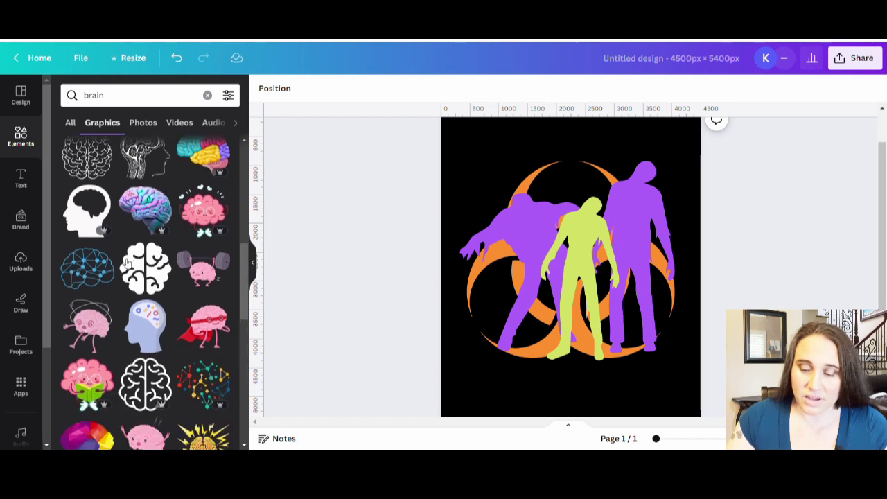
pyautogui.scroll(-2, 131, 266)
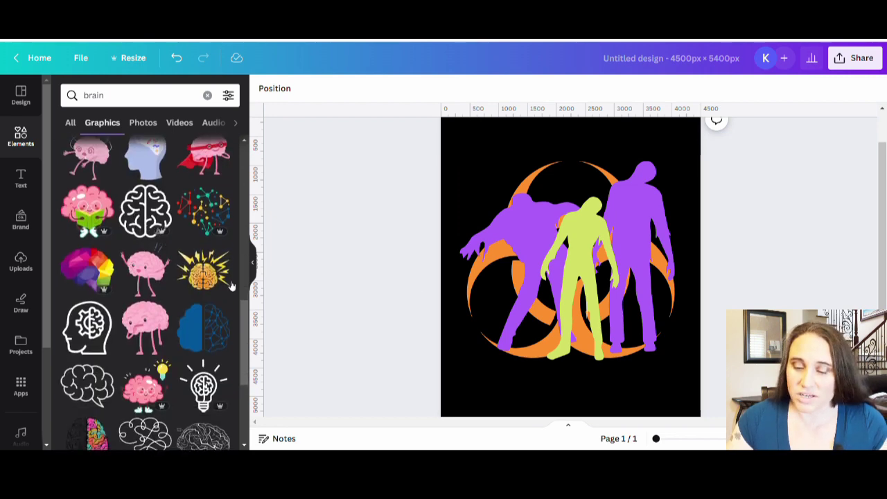
pyautogui.scroll(-4, 168, 267)
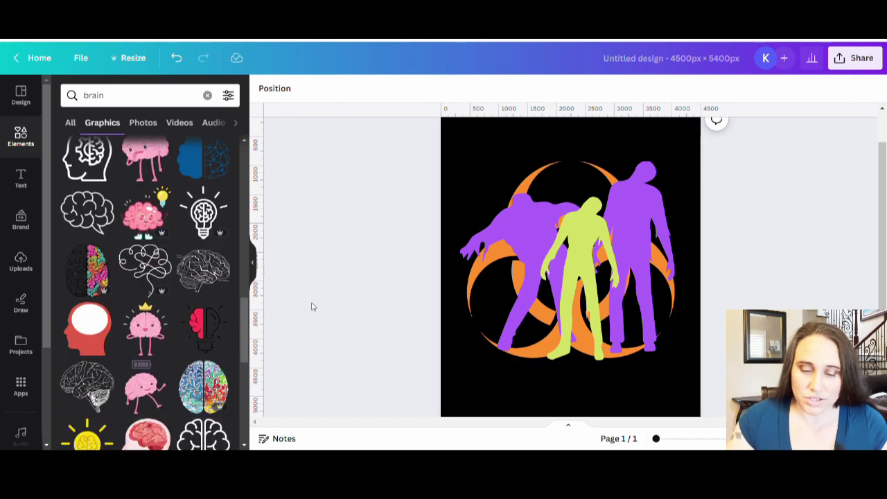
pyautogui.scroll(-5, 171, 309)
pyautogui.scroll(-6, 158, 296)
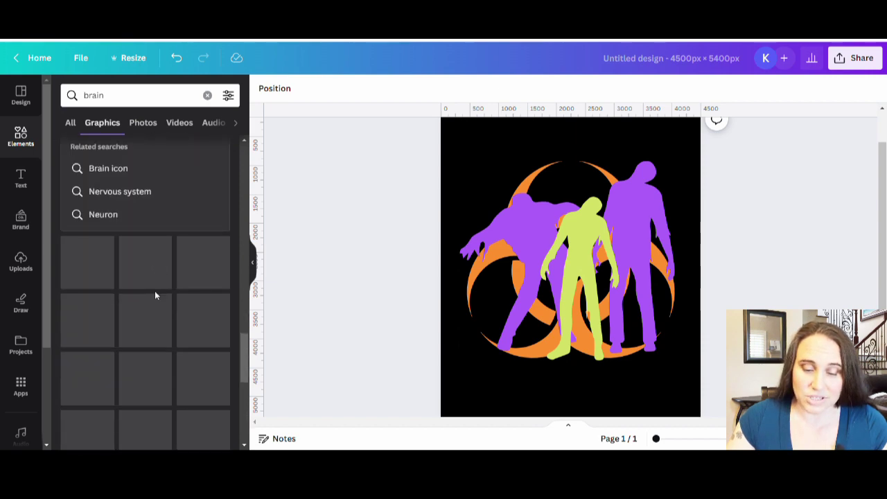
pyautogui.scroll(-5, 194, 332)
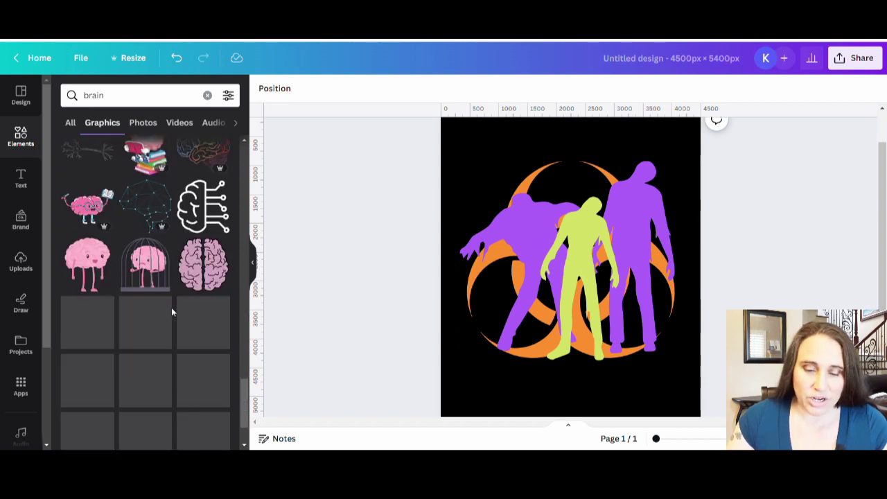
pyautogui.scroll(-4, 172, 316)
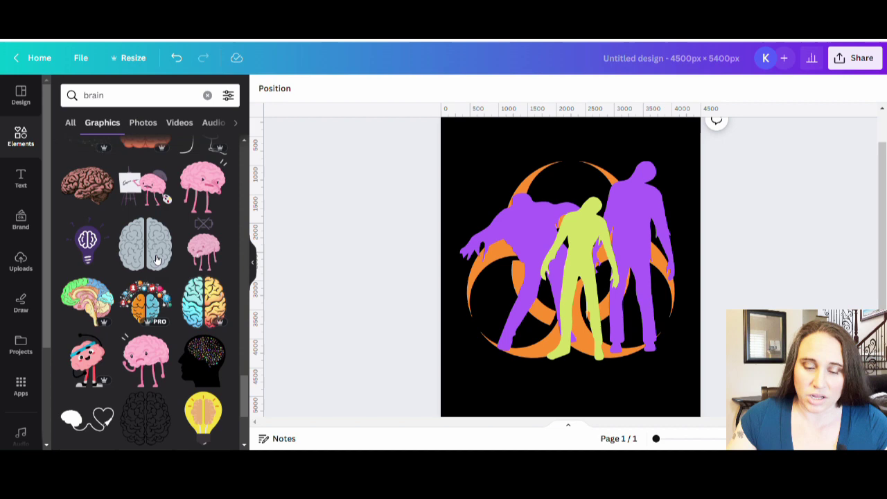
pyautogui.scroll(-5, 116, 318)
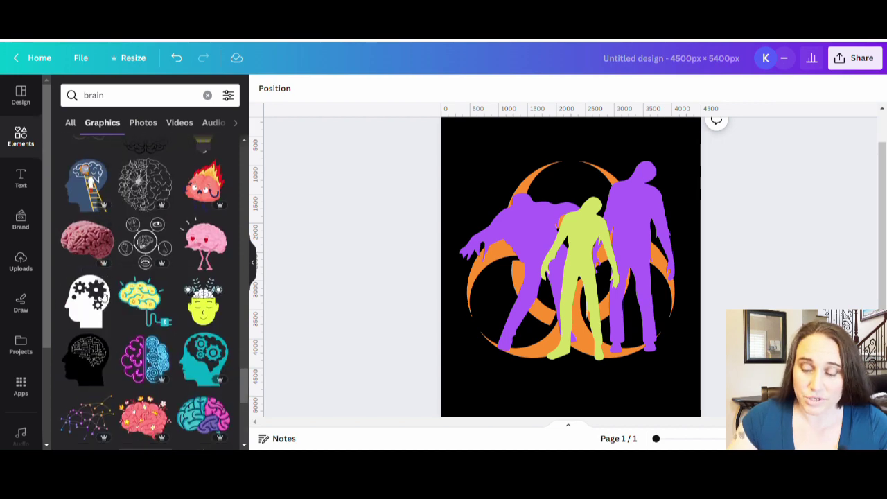
pyautogui.scroll(-3, 124, 287)
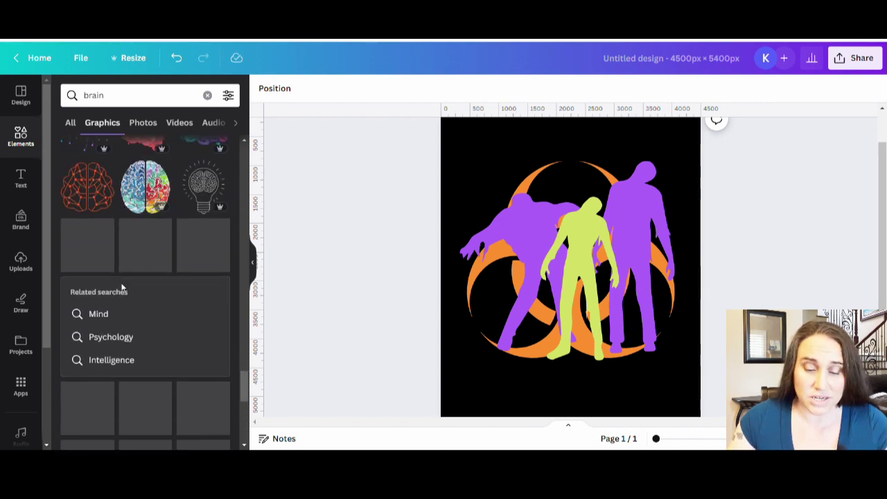
pyautogui.scroll(-6, 235, 309)
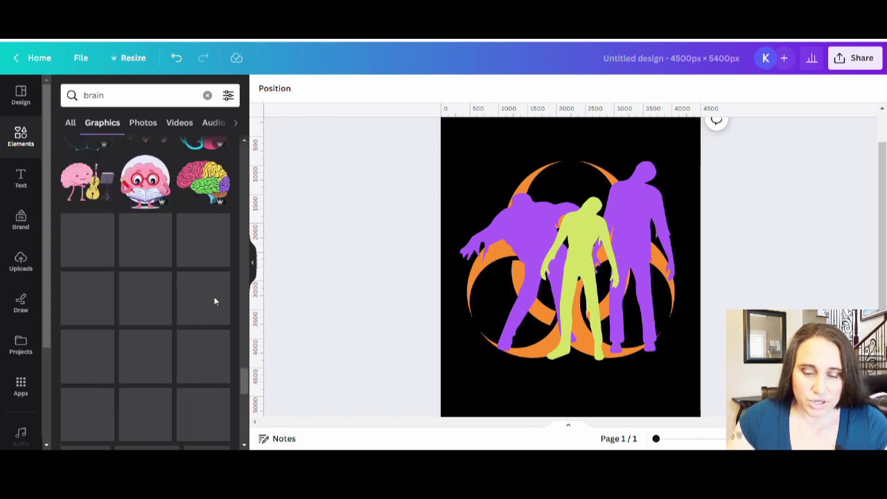
pyautogui.scroll(-5, 173, 290)
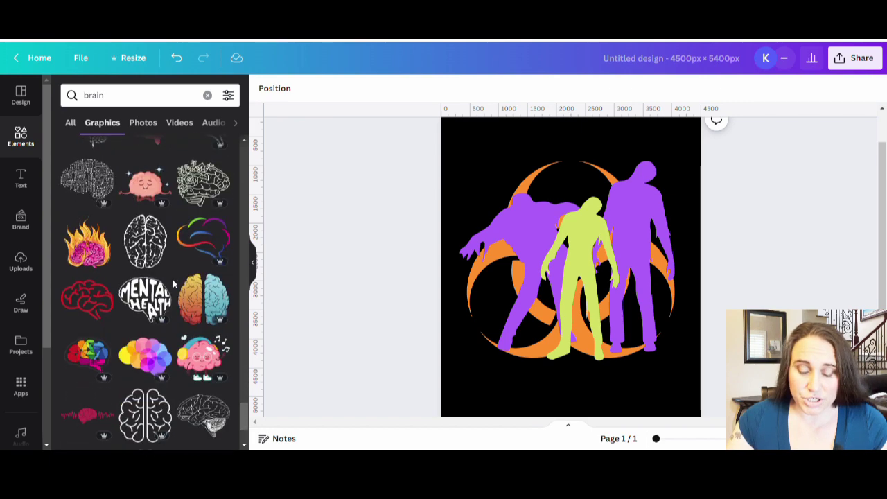
pyautogui.scroll(-5, 173, 289)
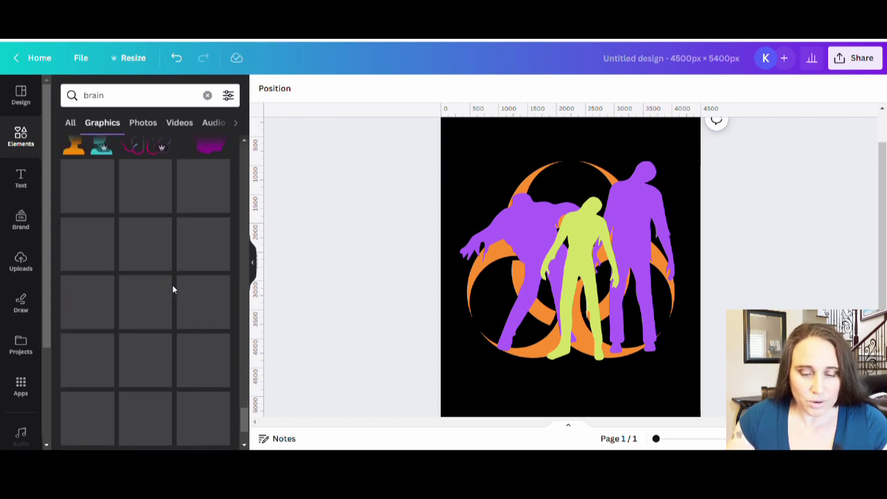
pyautogui.scroll(-8, 174, 288)
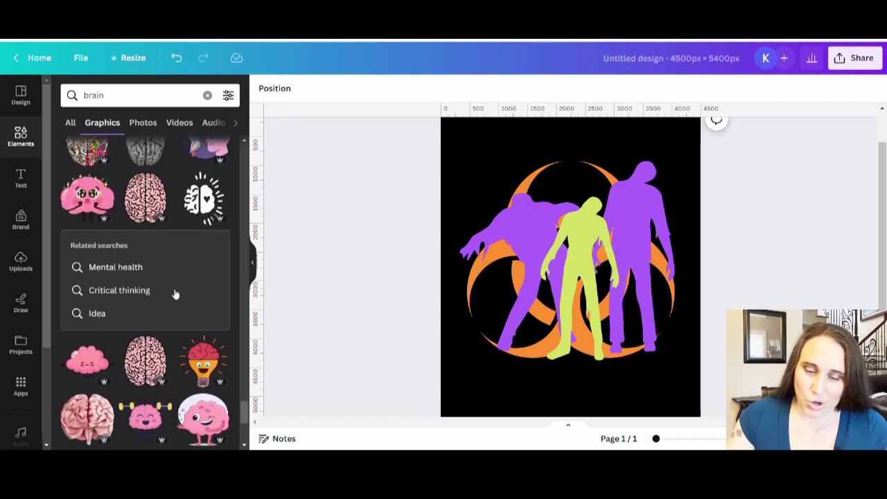
pyautogui.scroll(-10, 173, 289)
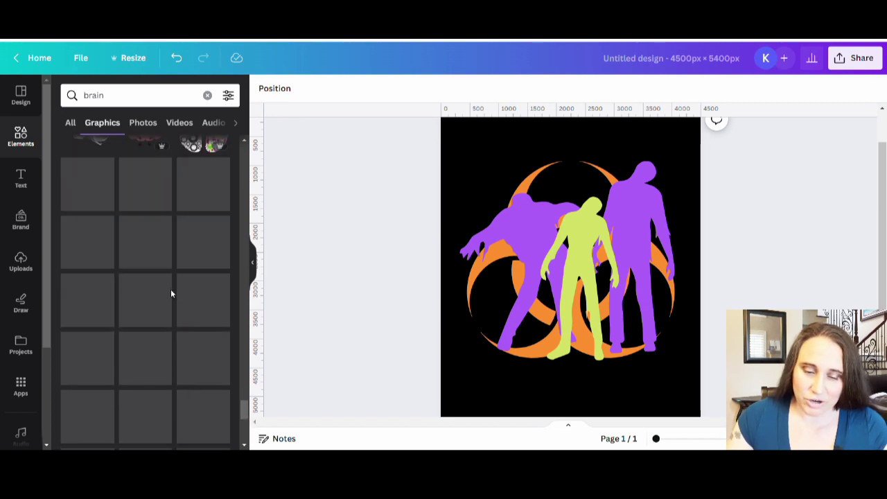
pyautogui.scroll(-8, 172, 315)
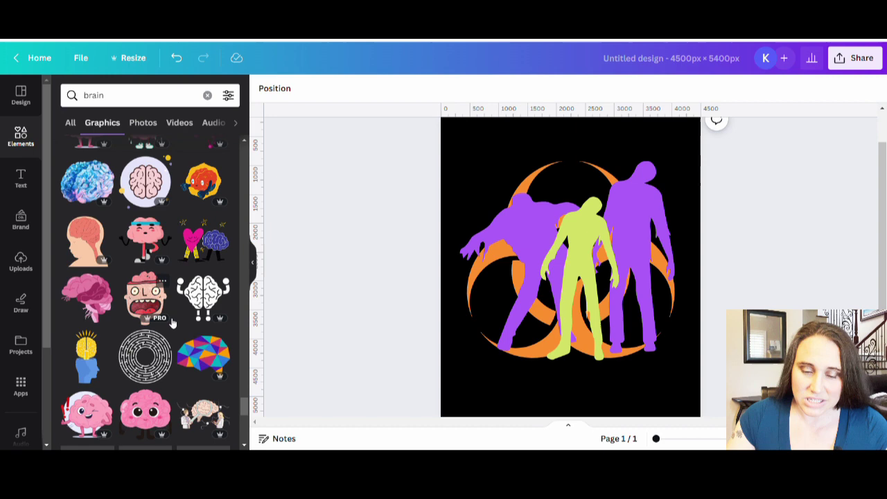
pyautogui.scroll(-8, 172, 324)
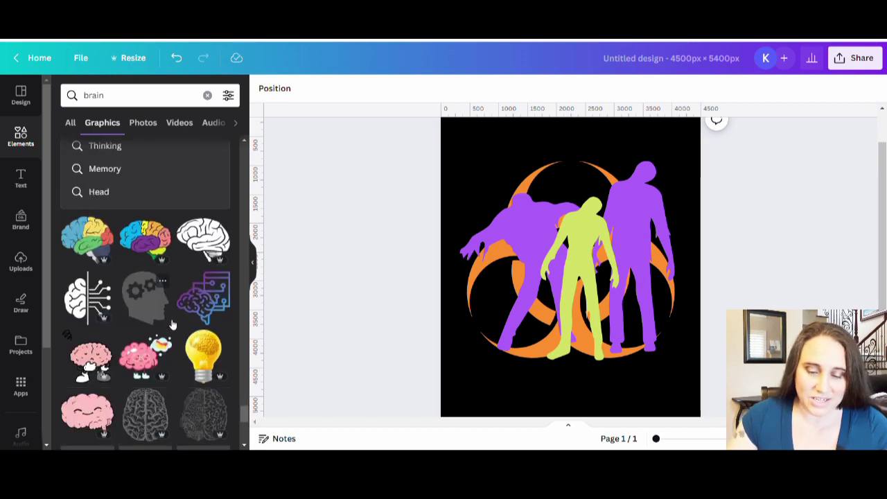
pyautogui.scroll(-8, 172, 323)
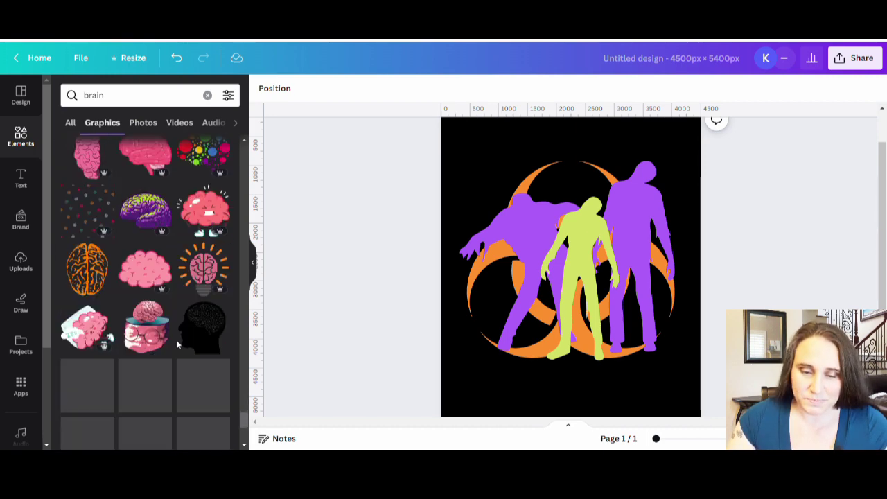
# Add the purple-and-green brain, shrink it, and place it lower right over the zombies' feet.
pyautogui.click(151, 191)
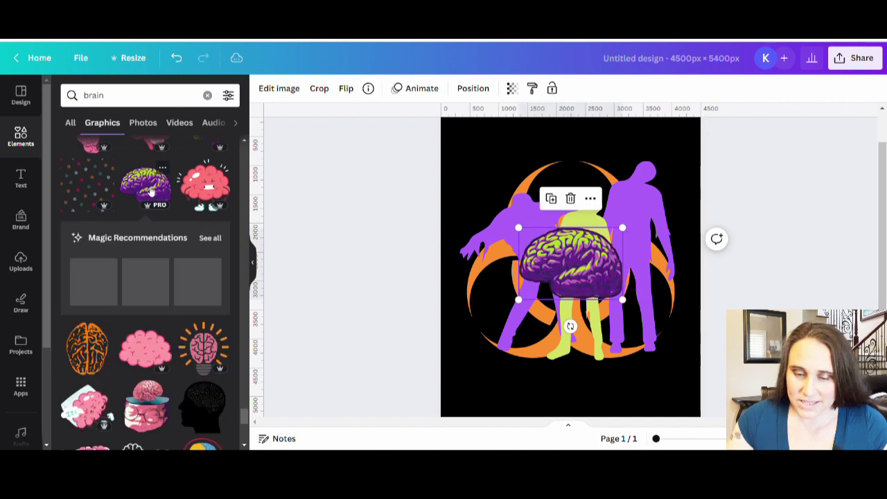
pyautogui.click(254, 269)
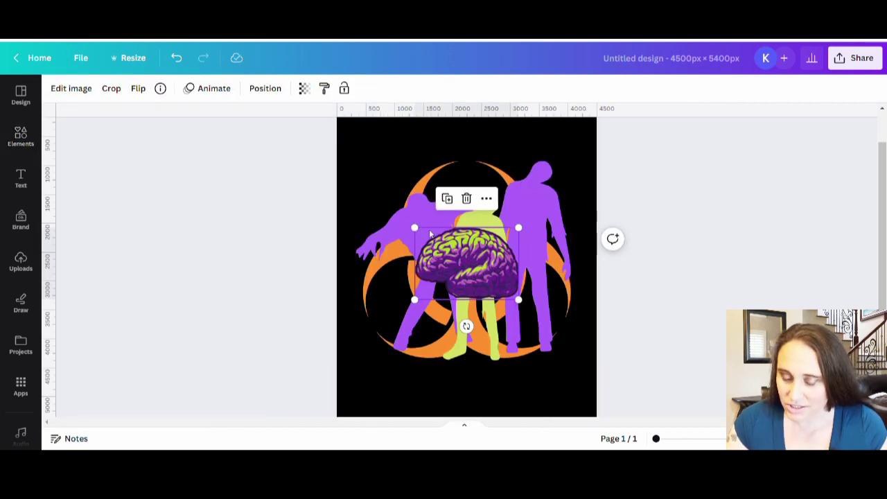
pyautogui.moveTo(519, 299); pyautogui.dragTo(548, 350)
pyautogui.moveTo(606, 291); pyautogui.dragTo(558, 323)
pyautogui.moveTo(512, 355); pyautogui.dragTo(535, 344)
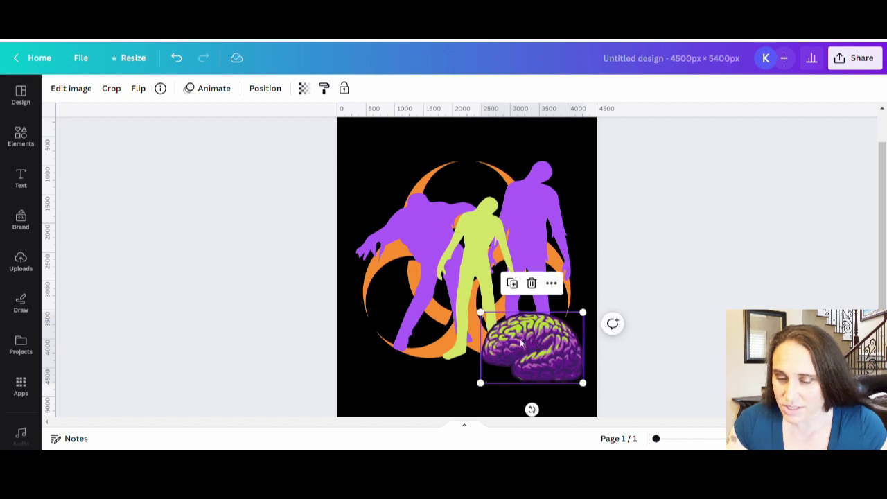
# Eyedrop the brain's green onto the middle zombie.
pyautogui.click(478, 244)
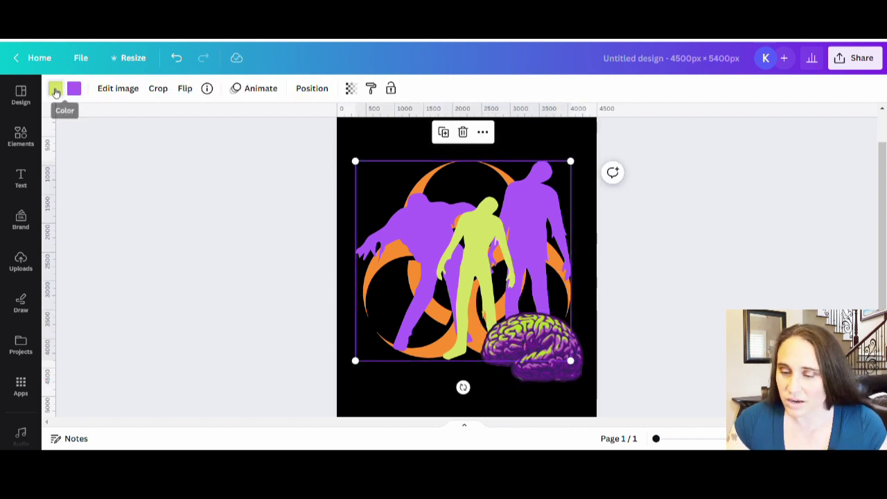
pyautogui.click(56, 88)
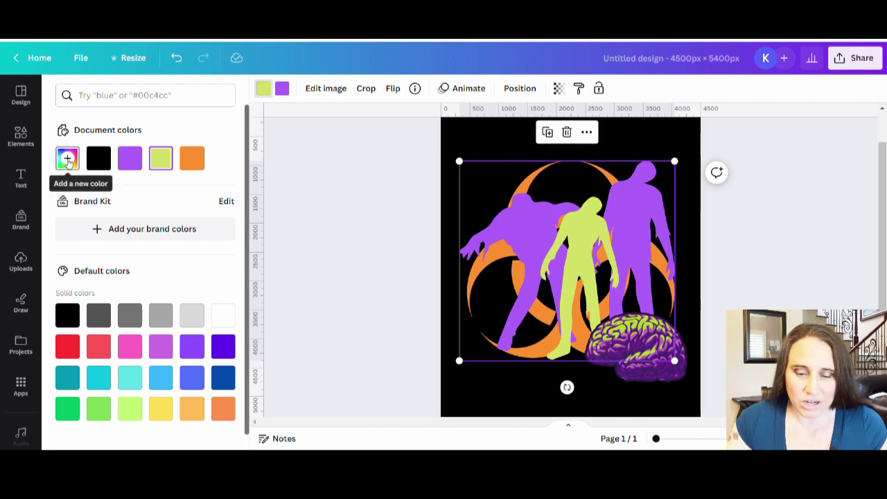
pyautogui.click(68, 161)
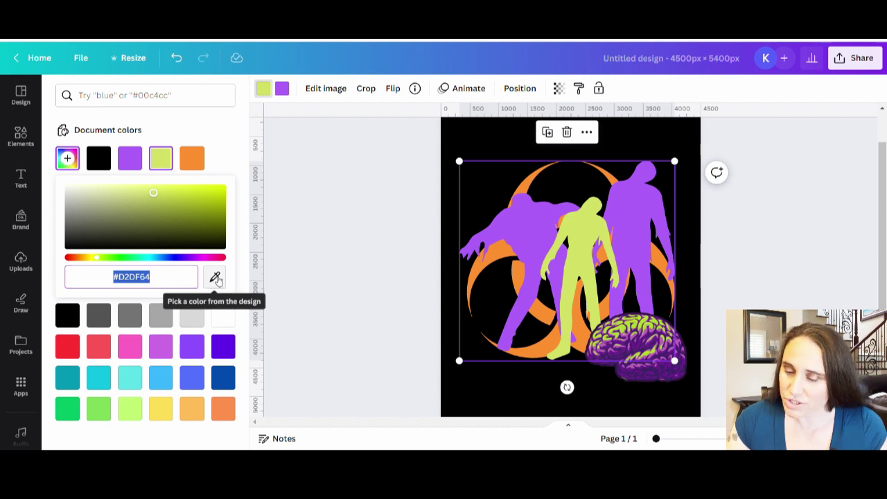
pyautogui.click(216, 277)
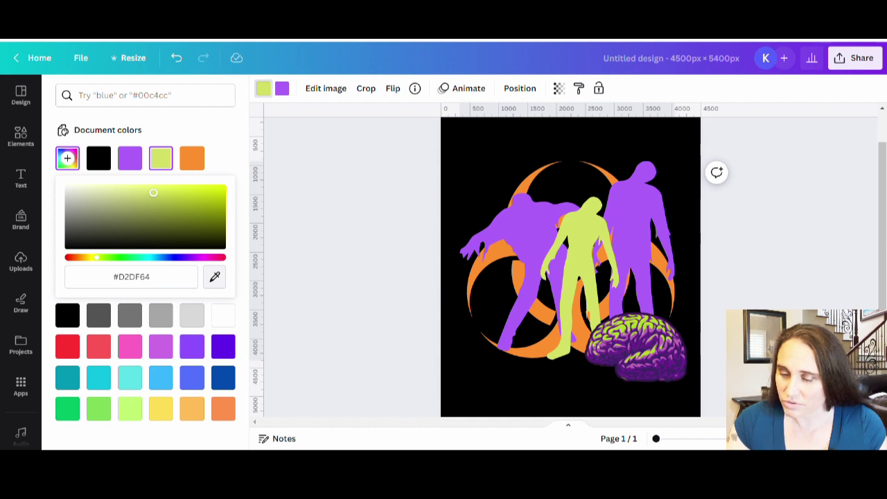
pyautogui.click(640, 330)
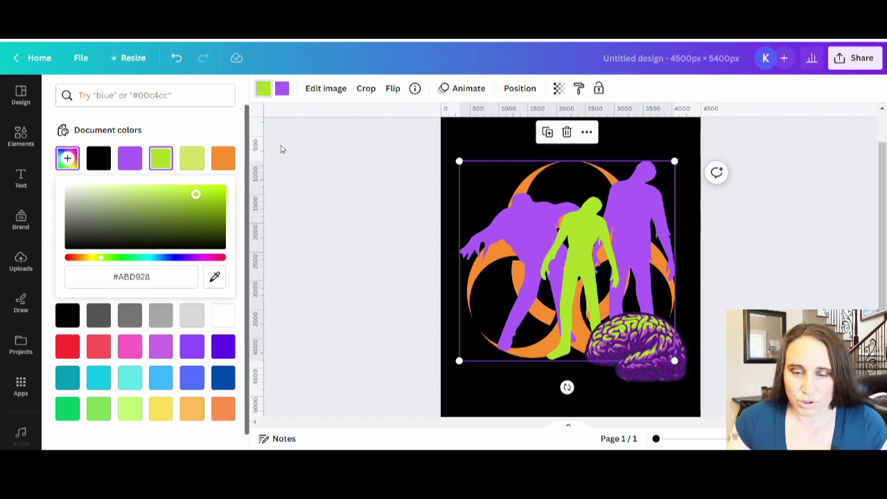
# Eyedrop the brain's purple onto the two outer zombies, giving #B966B9.
pyautogui.click(282, 89)
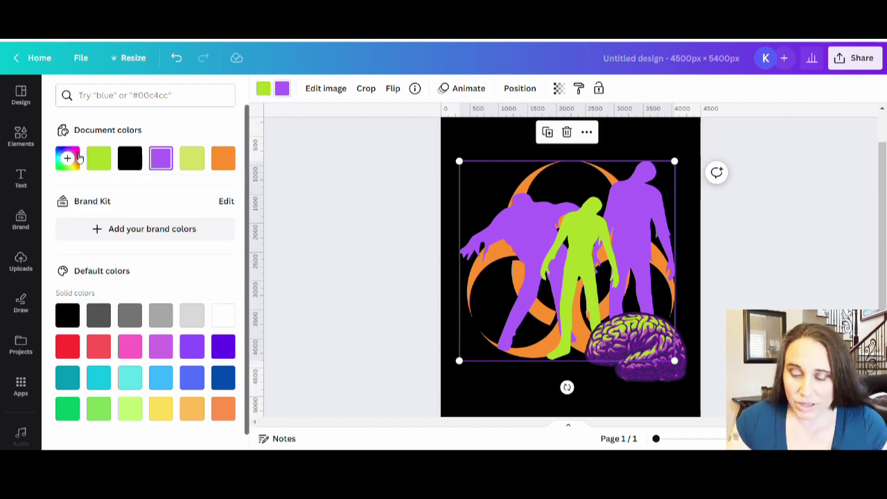
pyautogui.click(67, 157)
pyautogui.click(215, 278)
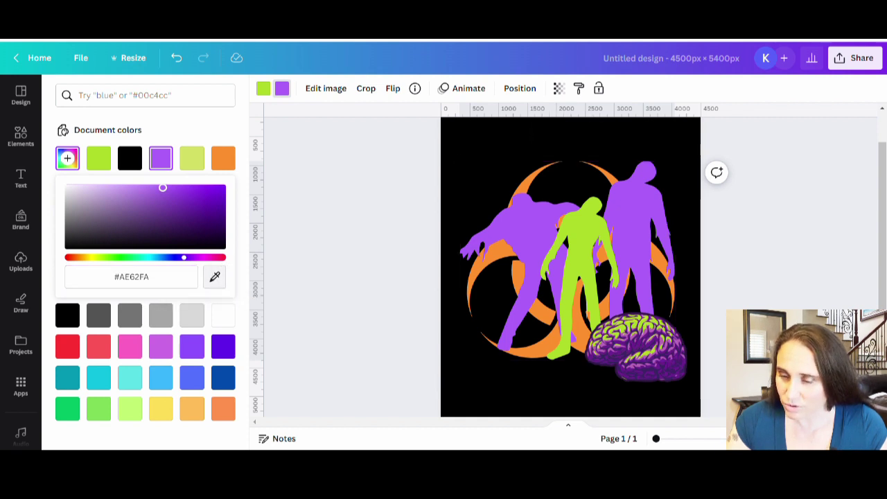
pyautogui.click(630, 350)
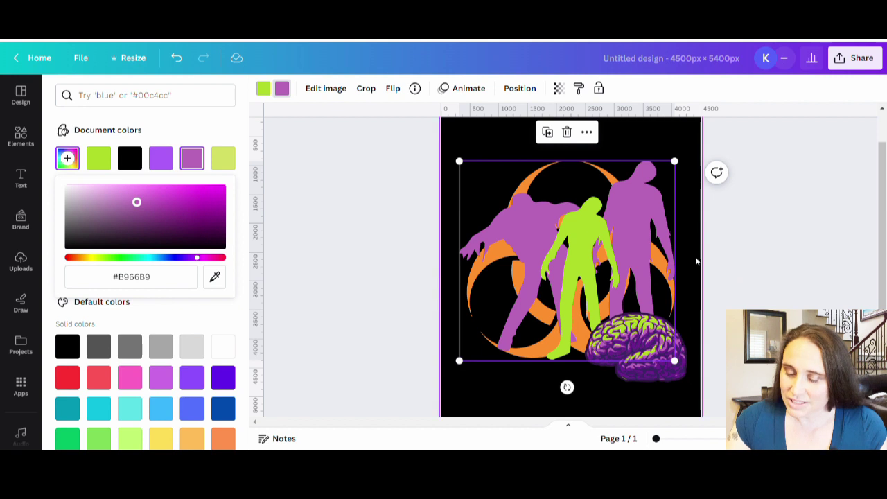
pyautogui.press('Escape')
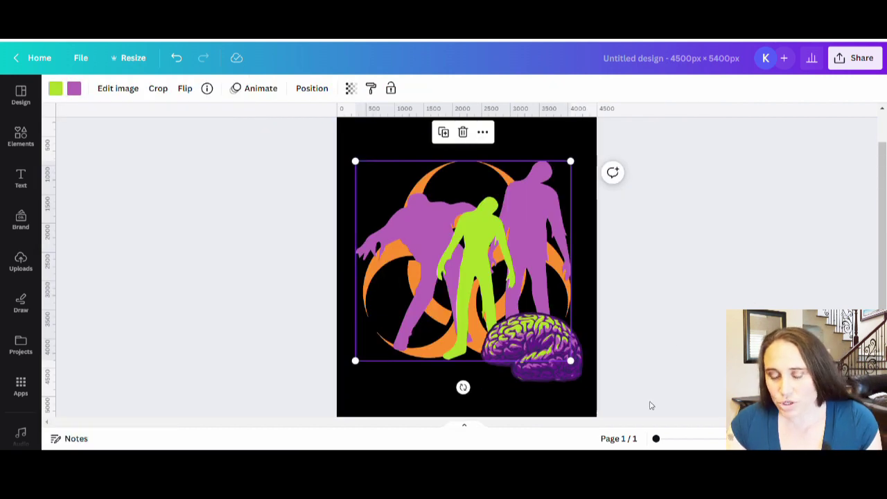
pyautogui.click(589, 332)
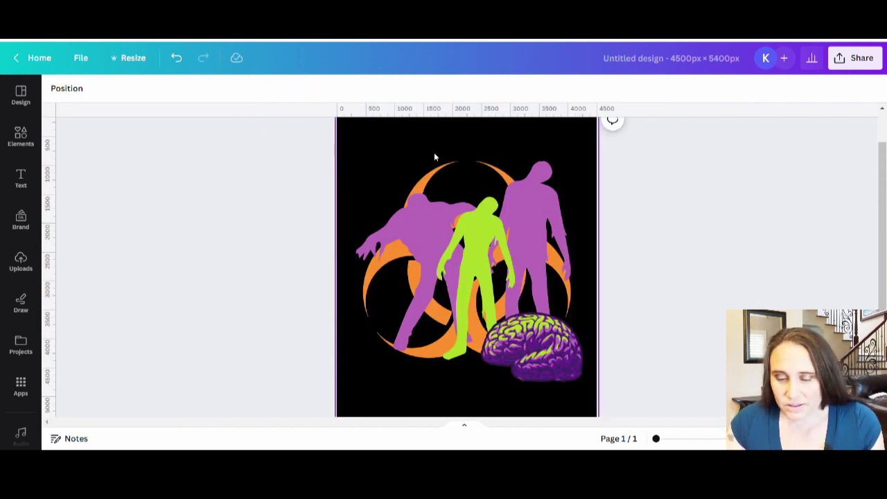
# Shift the biohazard symbol from orange to red #FF3F2C in the custom colour picker.
pyautogui.click(386, 338)
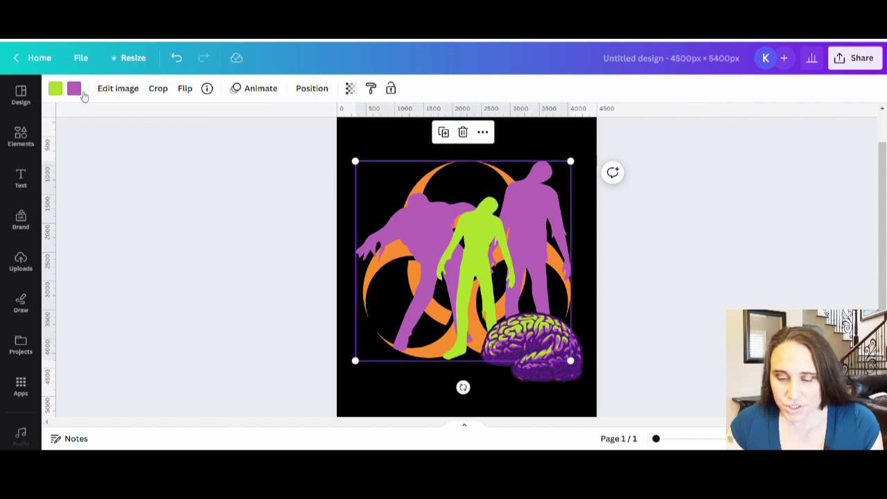
pyautogui.click(391, 367)
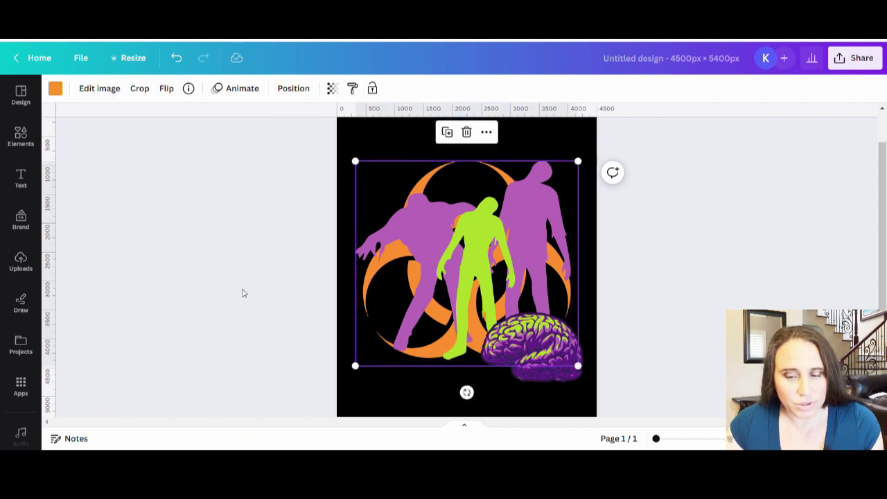
pyautogui.click(56, 89)
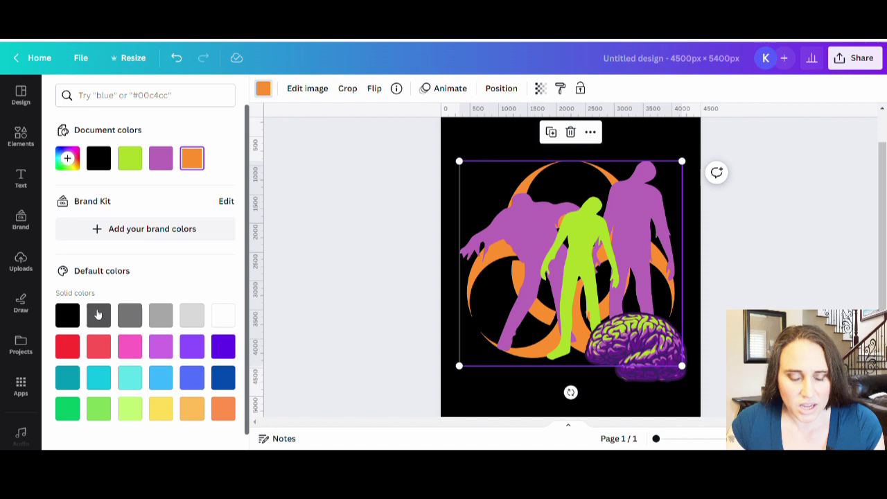
pyautogui.click(67, 157)
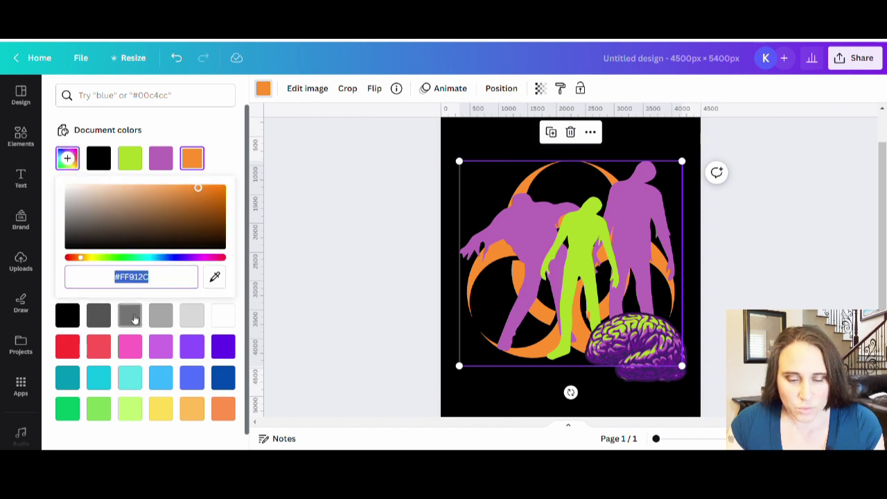
pyautogui.moveTo(82, 258); pyautogui.dragTo(74, 261)
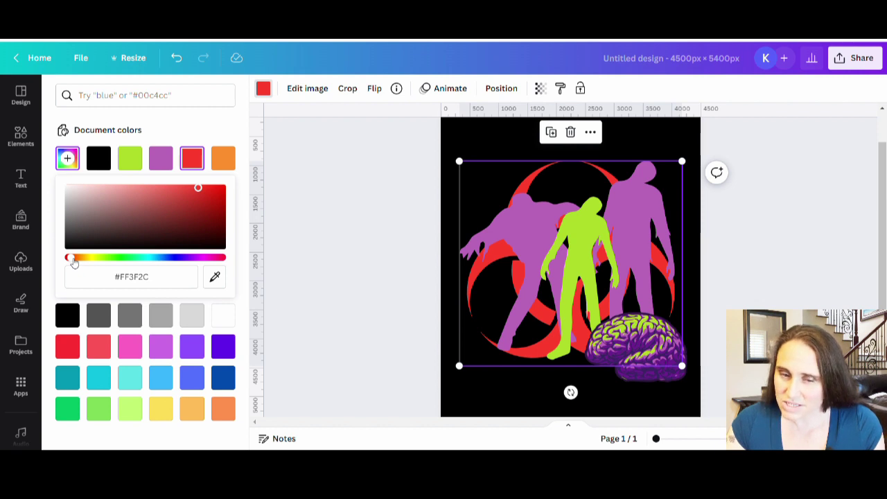
pyautogui.click(349, 276)
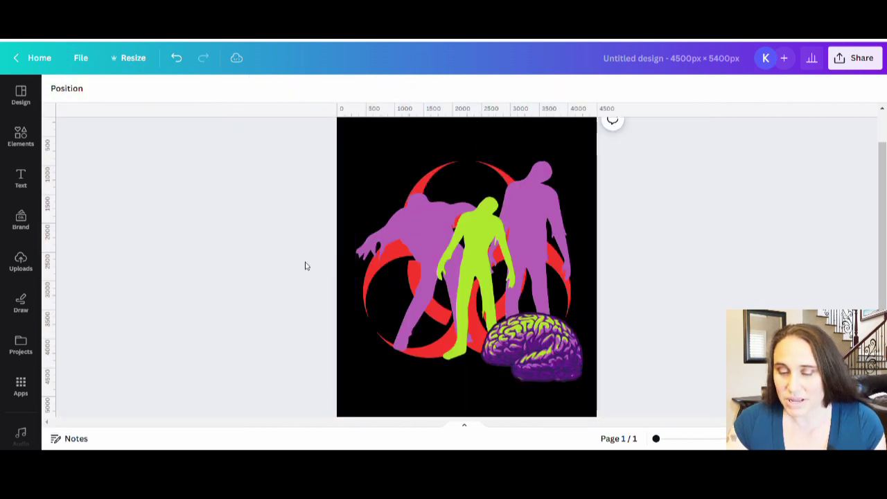
# Add a default 'Your paragraph text' box with the T shortcut.
pyautogui.scroll(-1, 740, 274)
pyautogui.scroll(1, 739, 274)
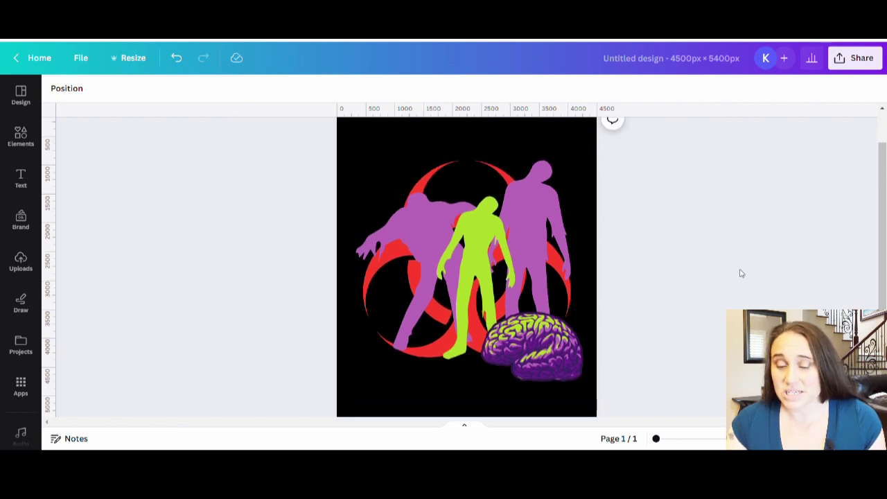
pyautogui.scroll(1, 740, 273)
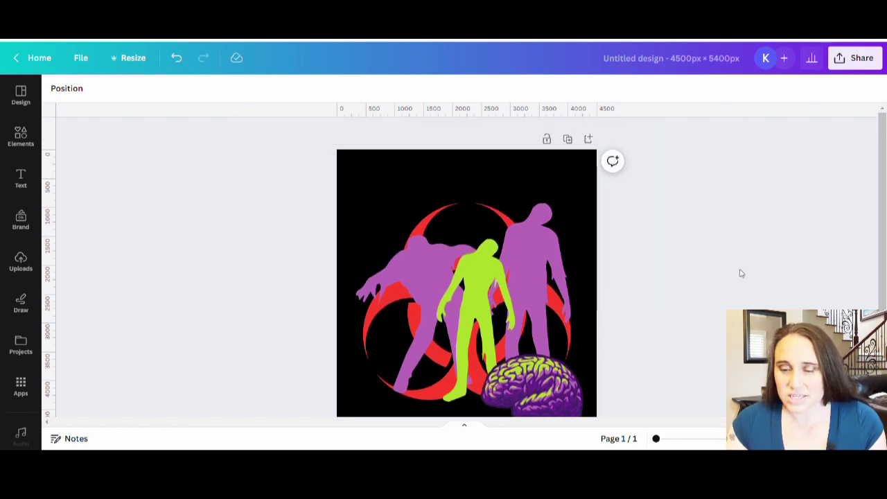
pyautogui.click(525, 168)
pyautogui.press('t')
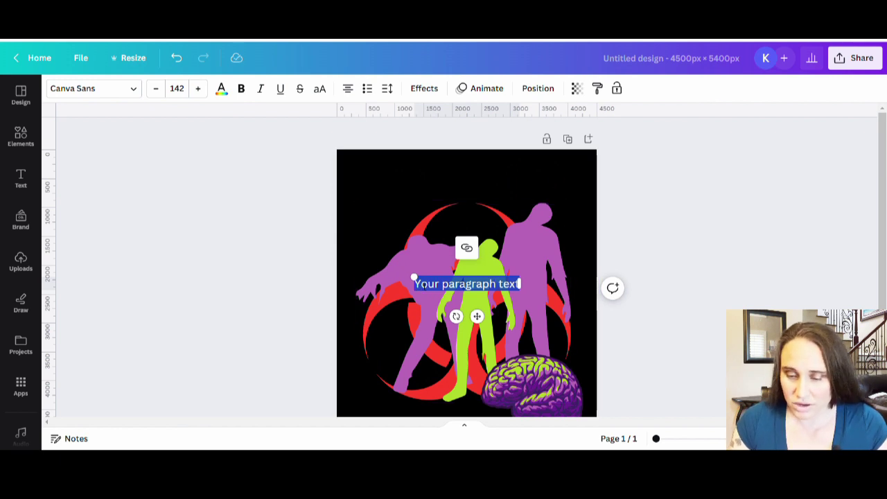
# Replace the placeholder text with 'SCIENCE TEACHERS' and move it near the top of the page.
pyautogui.press('BackSpace')
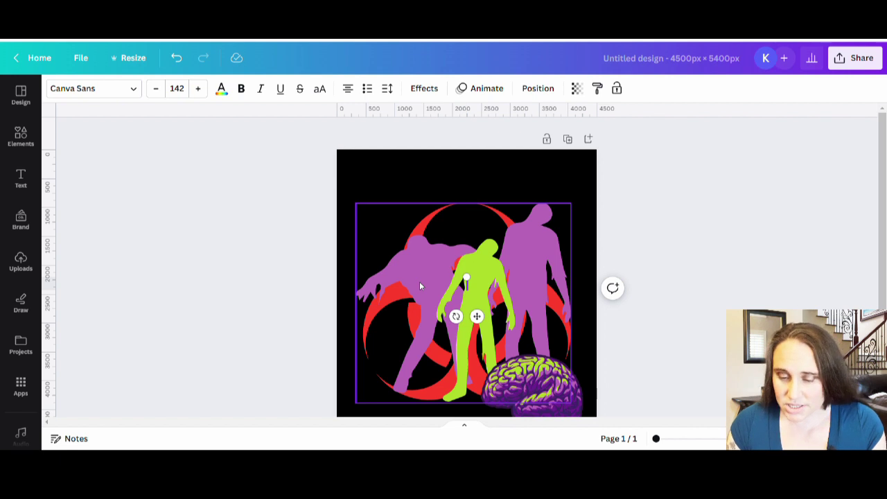
pyautogui.write('SCIENC')
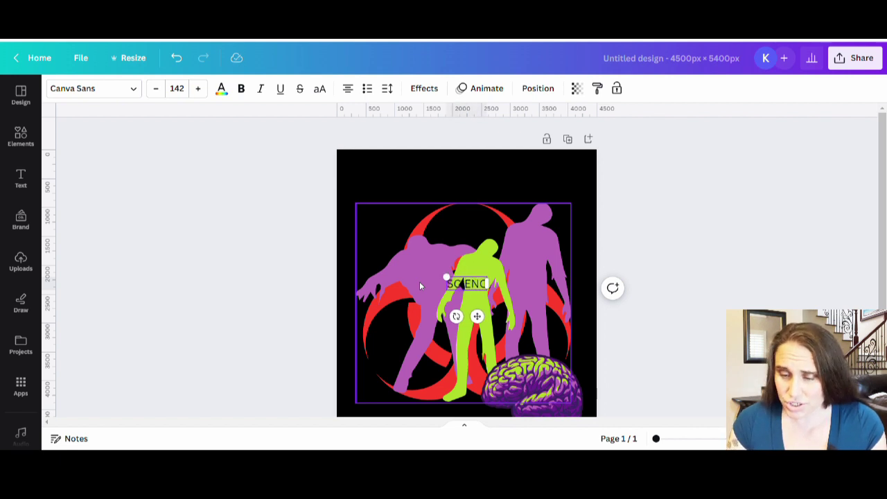
pyautogui.write('E TEACHERS')
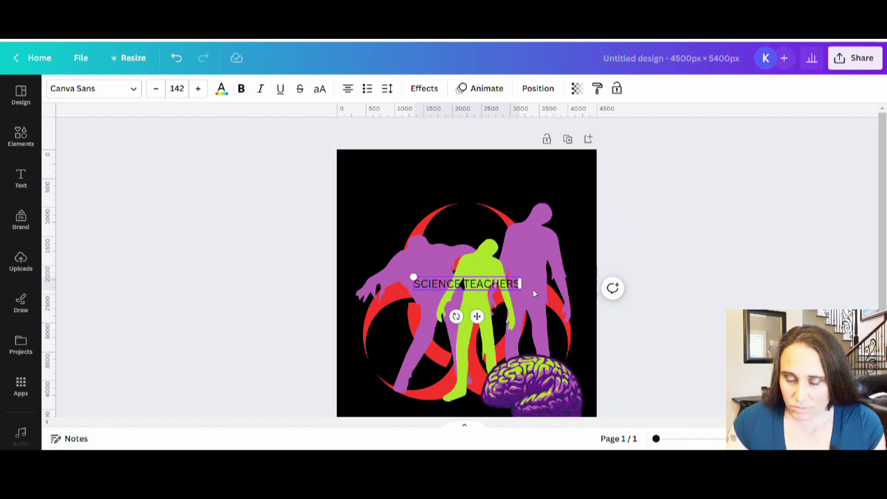
pyautogui.click(703, 350)
pyautogui.moveTo(454, 284); pyautogui.dragTo(450, 179)
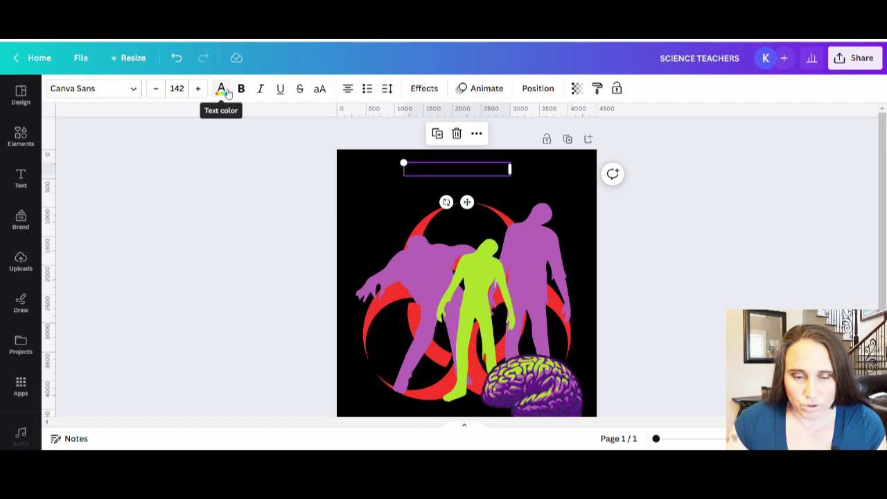
# Colour the title lime green and enlarge it to span most of the page width.
pyautogui.click(221, 90)
pyautogui.click(129, 158)
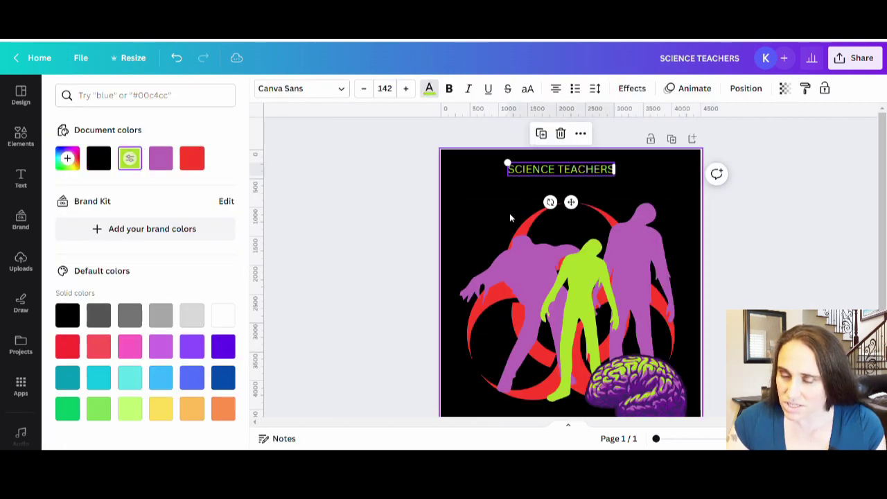
pyautogui.moveTo(615, 175); pyautogui.dragTo(698, 177)
pyautogui.click(772, 239)
pyautogui.click(637, 178)
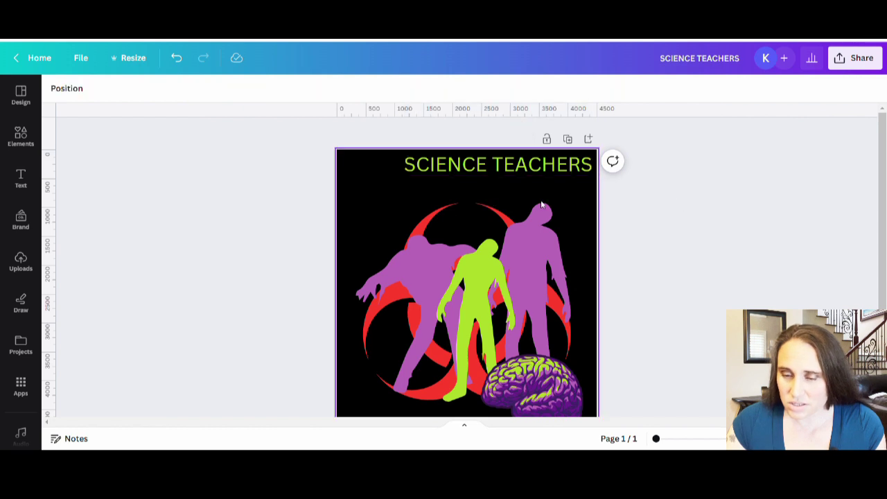
pyautogui.click(495, 169)
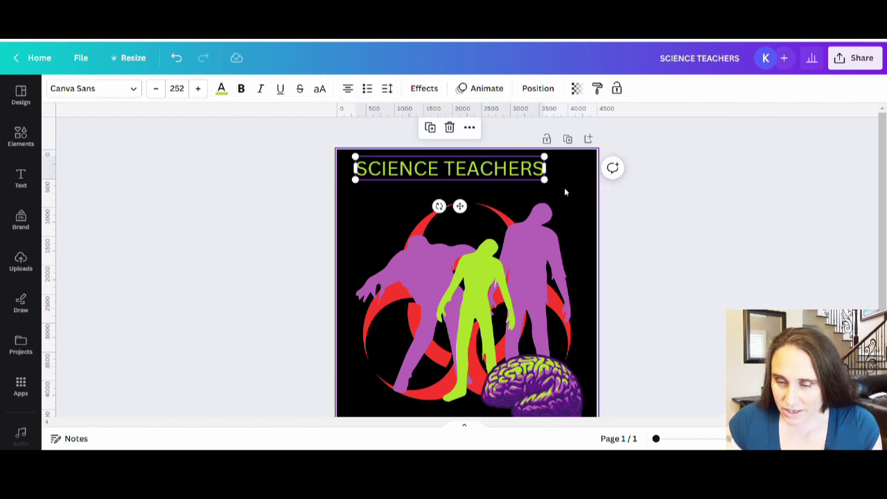
pyautogui.moveTo(546, 182); pyautogui.dragTo(573, 186)
pyautogui.click(583, 218)
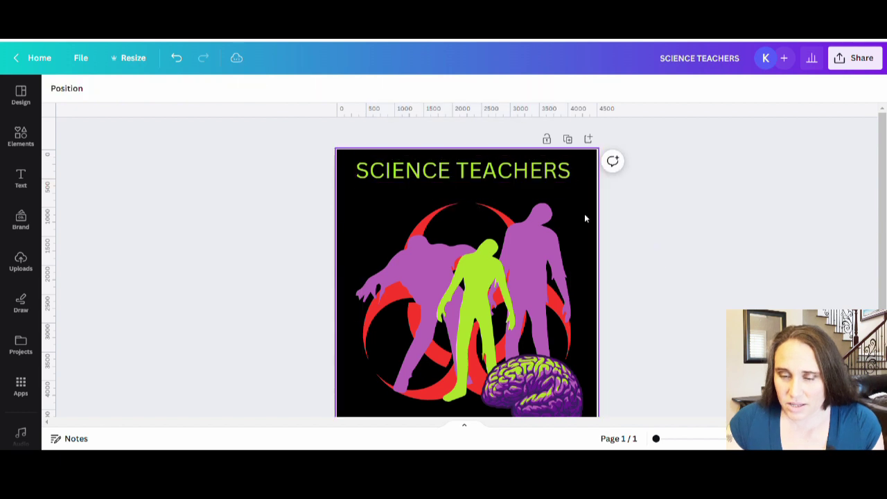
# Duplicate the title with Ctrl+D, move the copy below the brain, and retype it as 'LOVE BRAINS'.
pyautogui.click(524, 175)
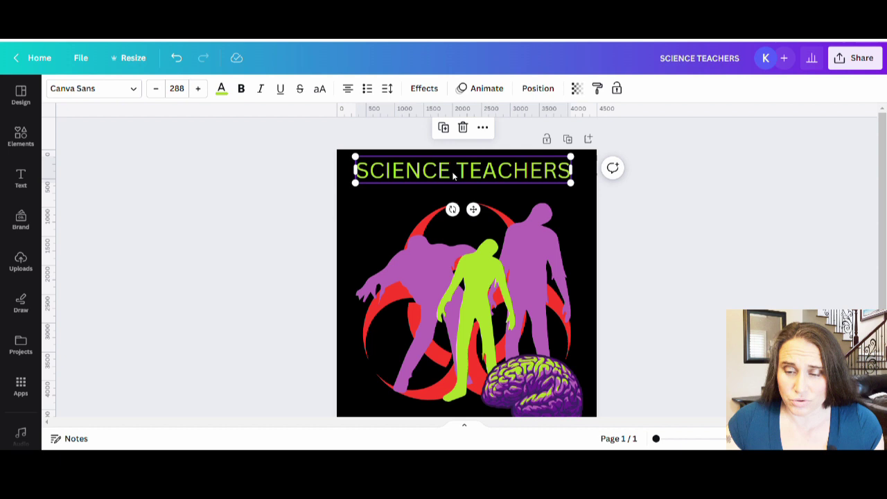
pyautogui.hotkey('ctrl', 'd')
pyautogui.scroll(-2, 513, 175)
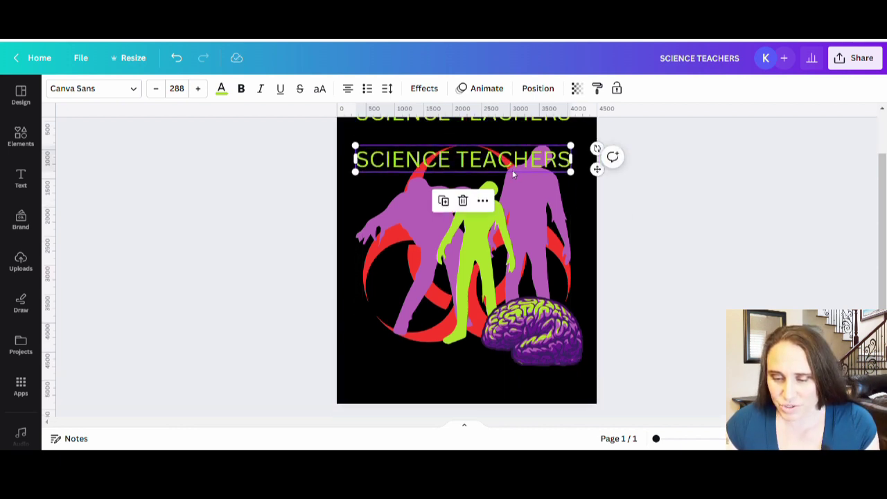
pyautogui.moveTo(506, 174); pyautogui.dragTo(518, 390)
pyautogui.doubleClick(519, 388)
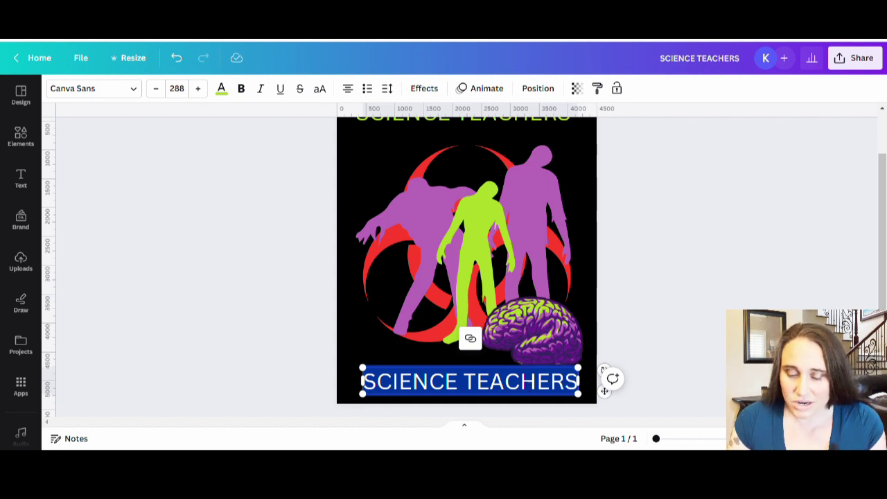
pyautogui.write('LOV')
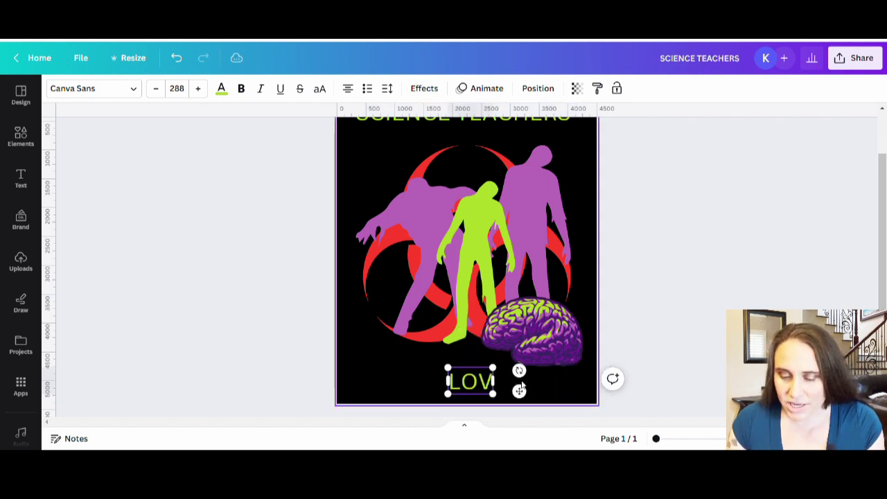
pyautogui.write('E BRAINS')
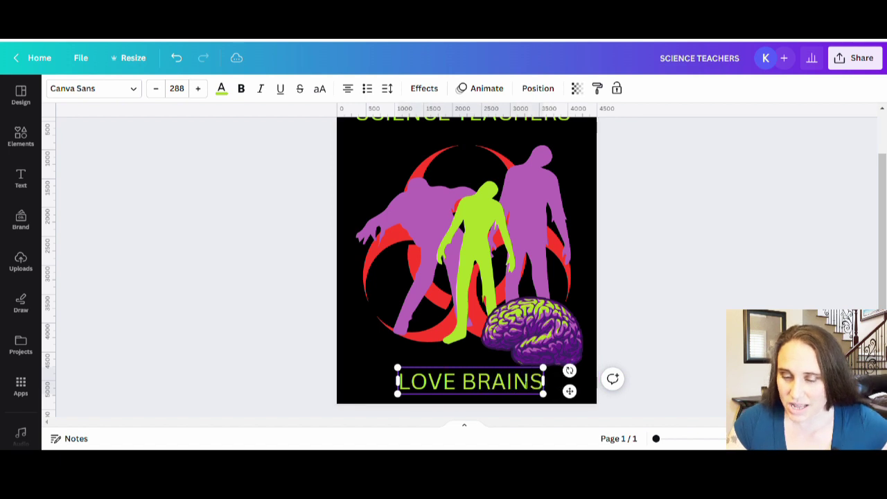
pyautogui.click(645, 257)
pyautogui.scroll(2, 648, 280)
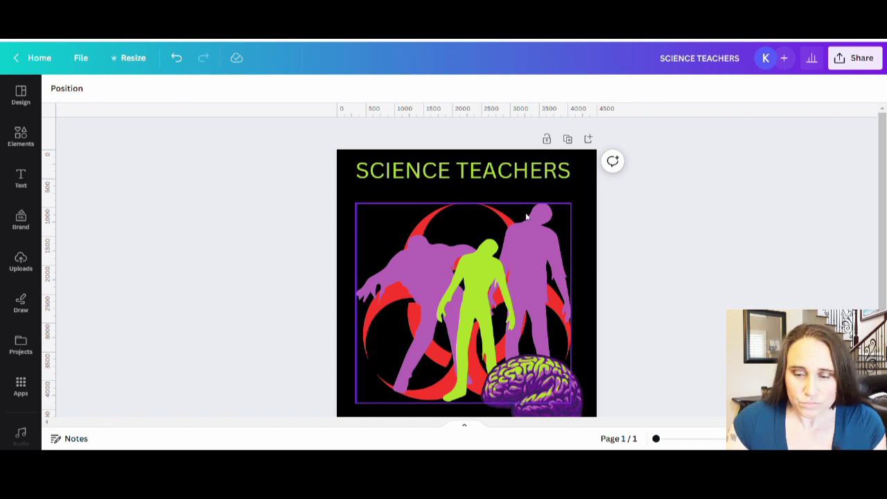
# Set the SCIENCE TEACHERS heading in Gloomy Mummy Regular, enlarge it and centre it horizontally.
pyautogui.click(520, 174)
pyautogui.click(95, 88)
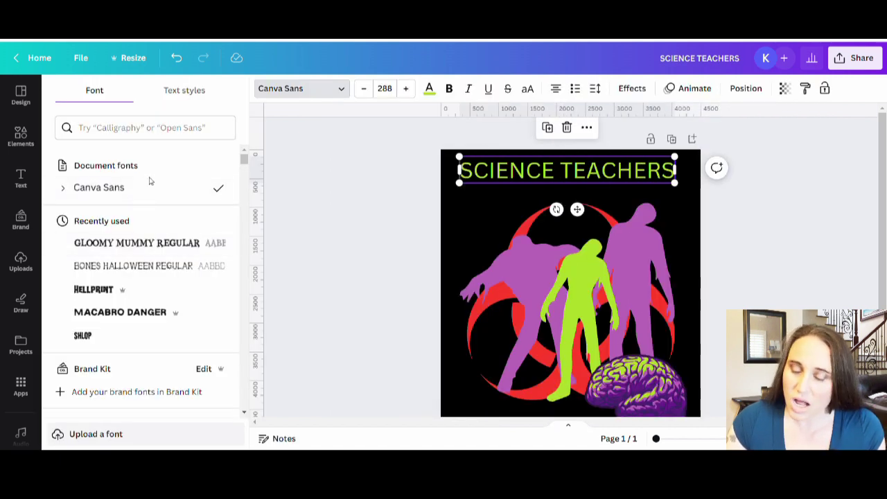
pyautogui.click(137, 245)
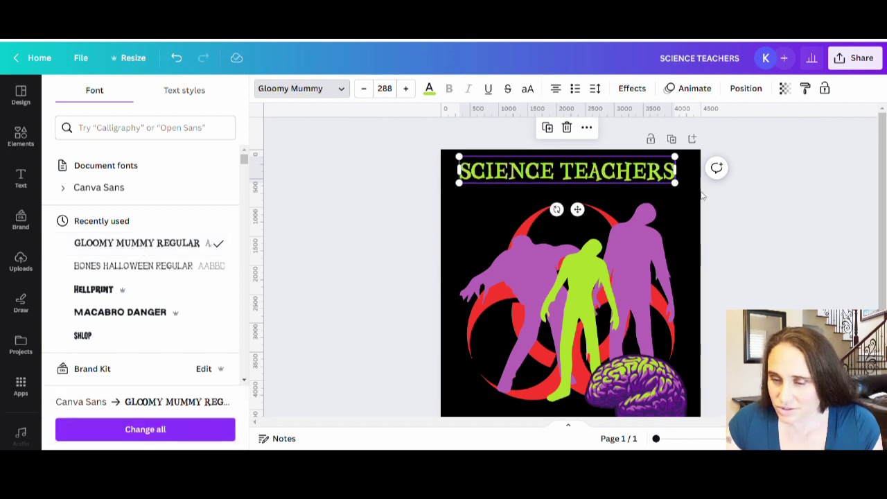
pyautogui.moveTo(675, 184); pyautogui.dragTo(699, 187)
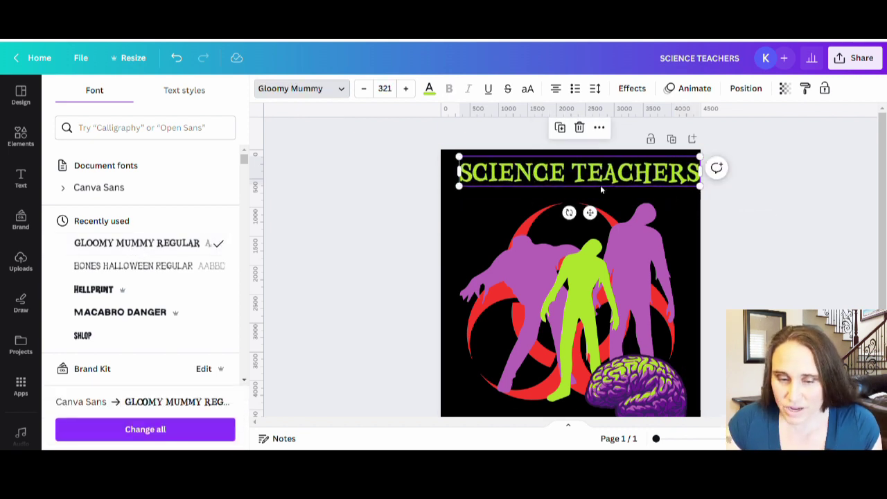
pyautogui.moveTo(600, 186); pyautogui.dragTo(604, 170)
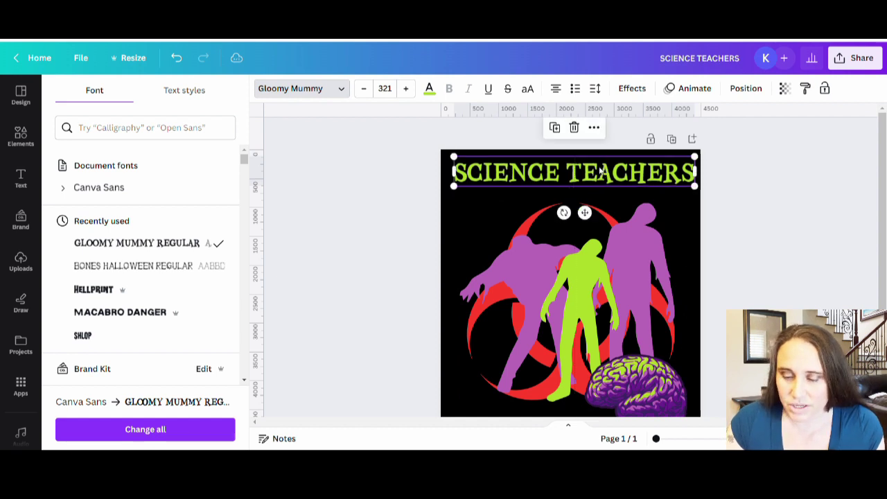
# Apply the Gloomy Mummy Regular font to the LOVE BRAINS line as well.
pyautogui.scroll(-3, 727, 193)
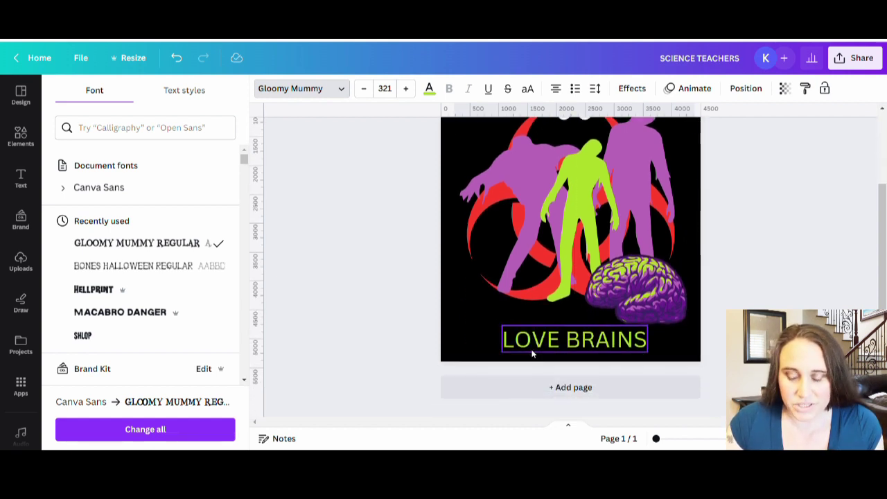
pyautogui.click(506, 346)
pyautogui.click(169, 242)
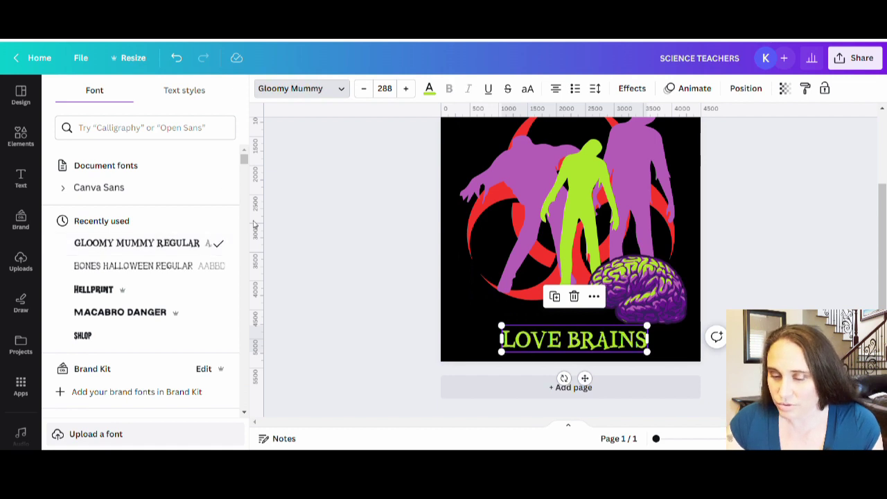
pyautogui.click(785, 265)
pyautogui.click(705, 266)
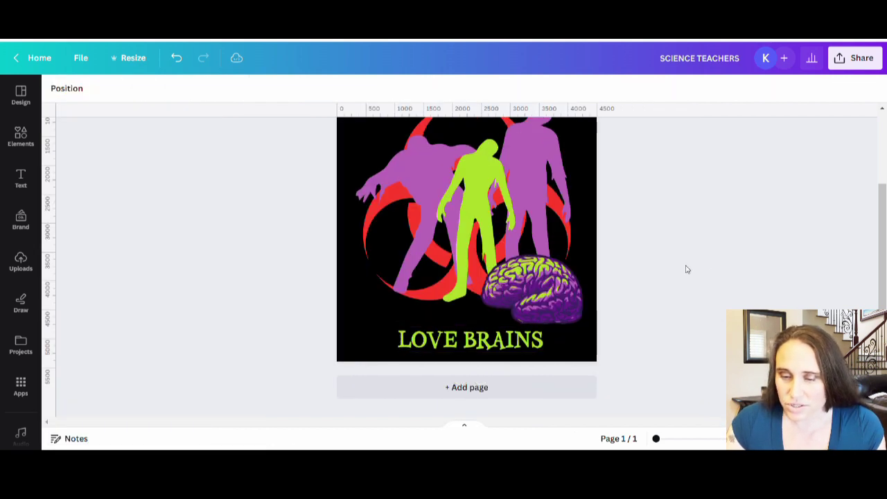
pyautogui.scroll(3, 610, 208)
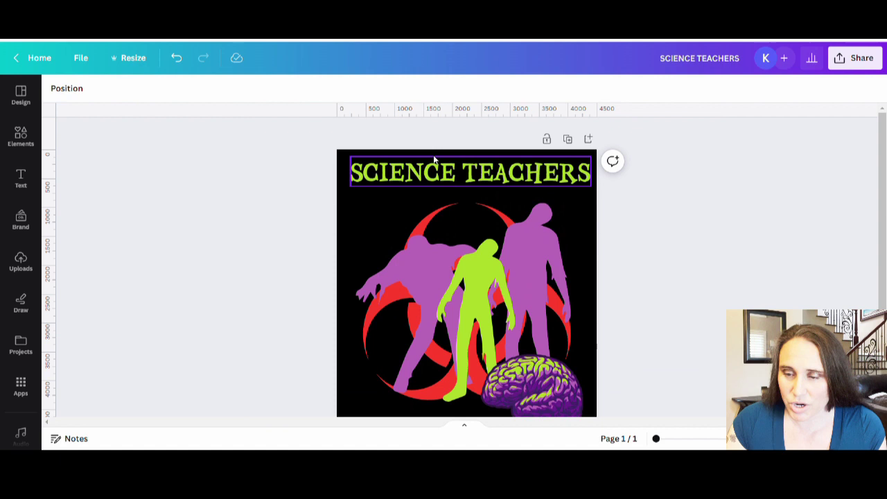
# Bend the SCIENCE TEACHERS heading with a Curve of 42 and nudge it slightly upward.
pyautogui.click(435, 165)
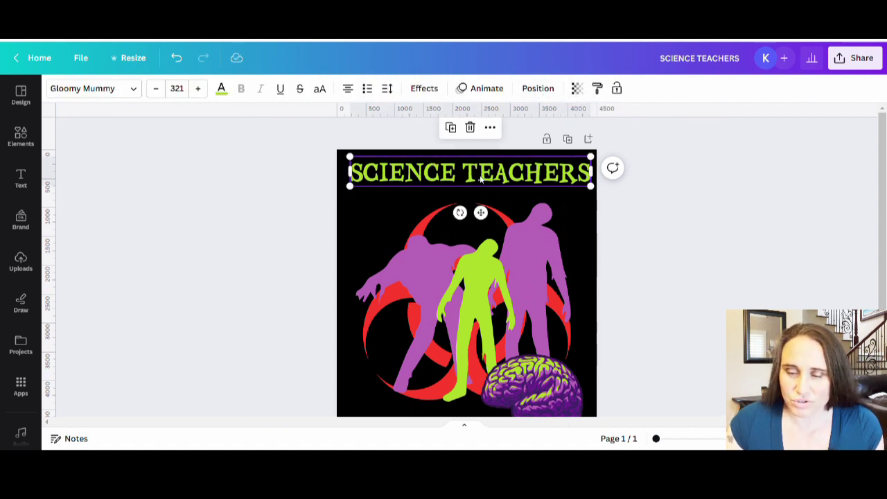
pyautogui.click(424, 88)
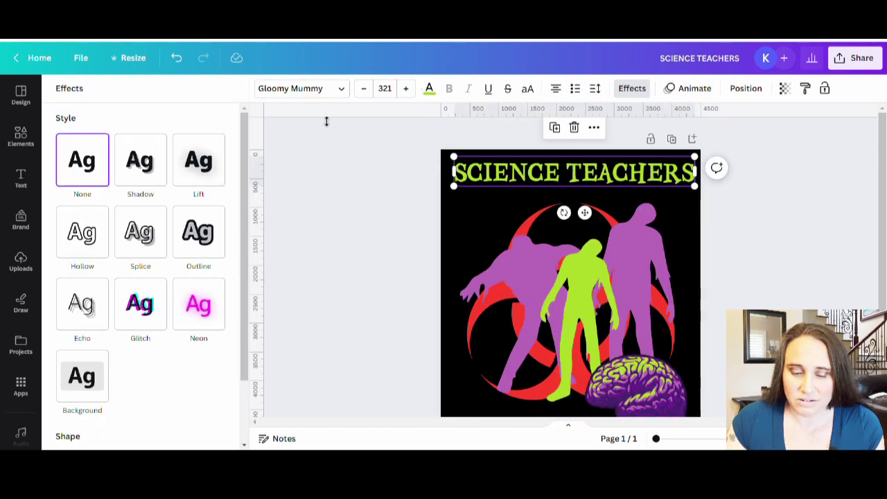
pyautogui.scroll(-2, 133, 360)
pyautogui.click(140, 397)
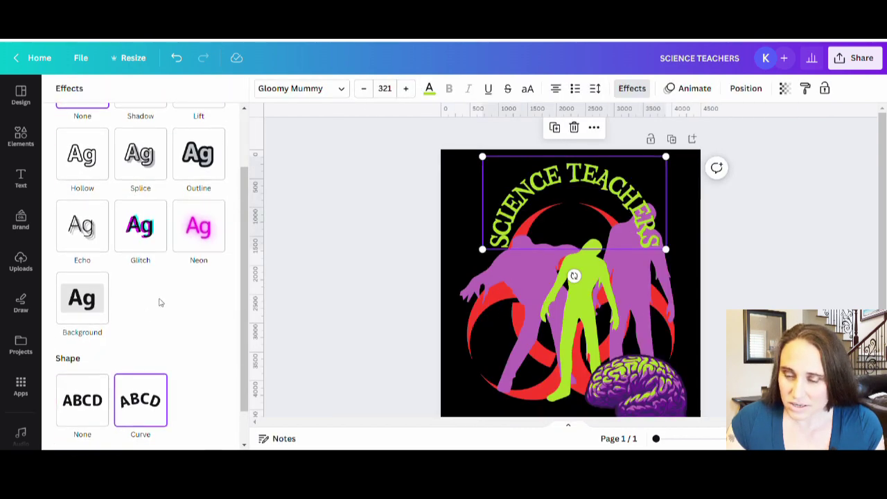
pyautogui.scroll(-1, 173, 416)
pyautogui.moveTo(179, 436); pyautogui.dragTo(179, 435)
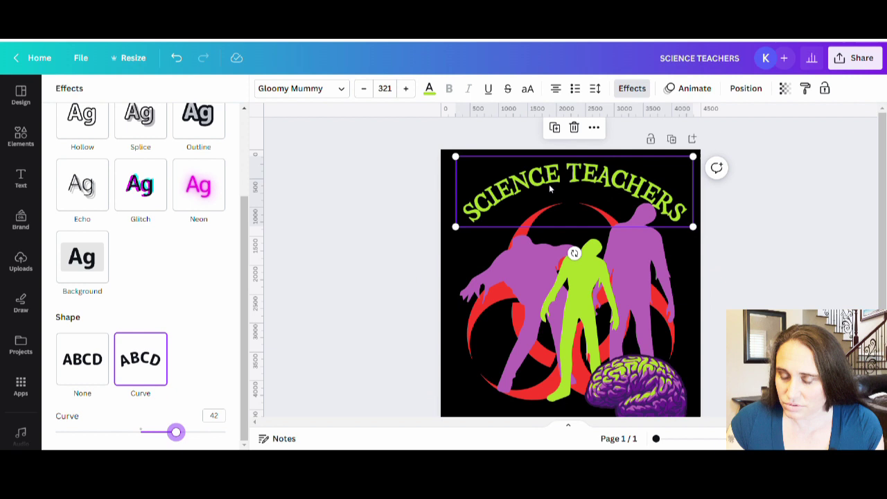
pyautogui.moveTo(551, 190); pyautogui.dragTo(547, 185)
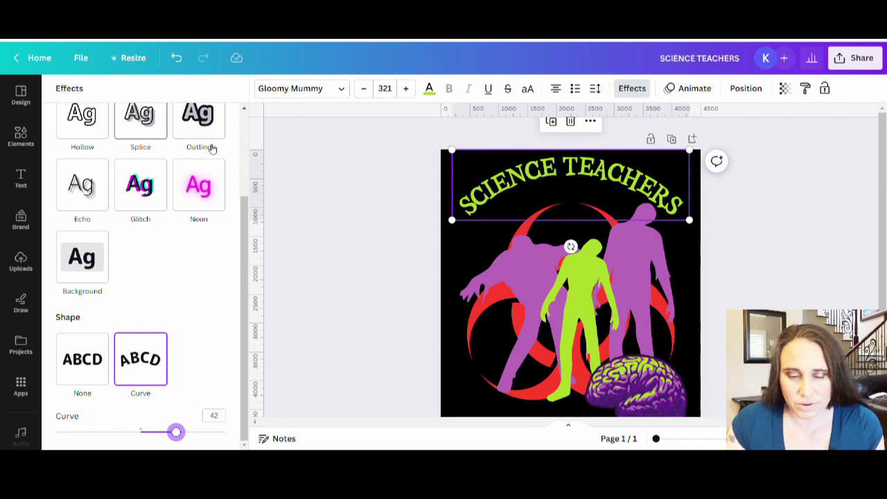
# Add a purple Shadow effect with transparency 100 to the title.
pyautogui.scroll(3, 196, 208)
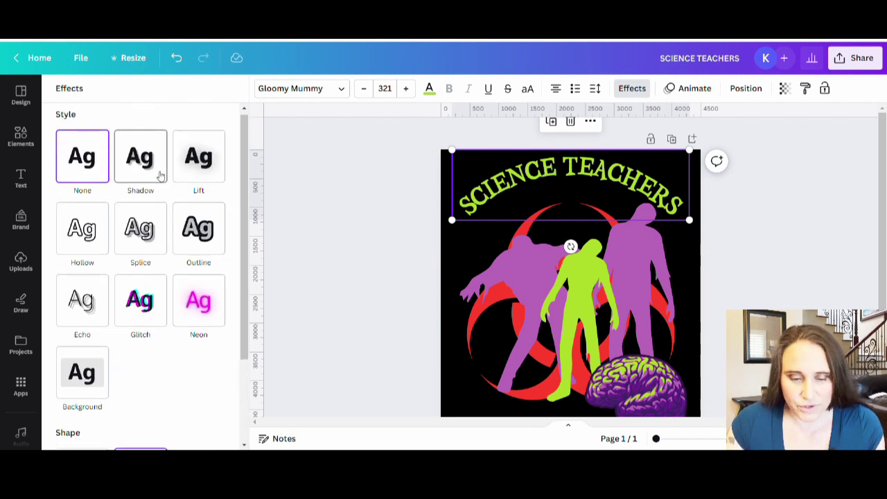
pyautogui.click(157, 174)
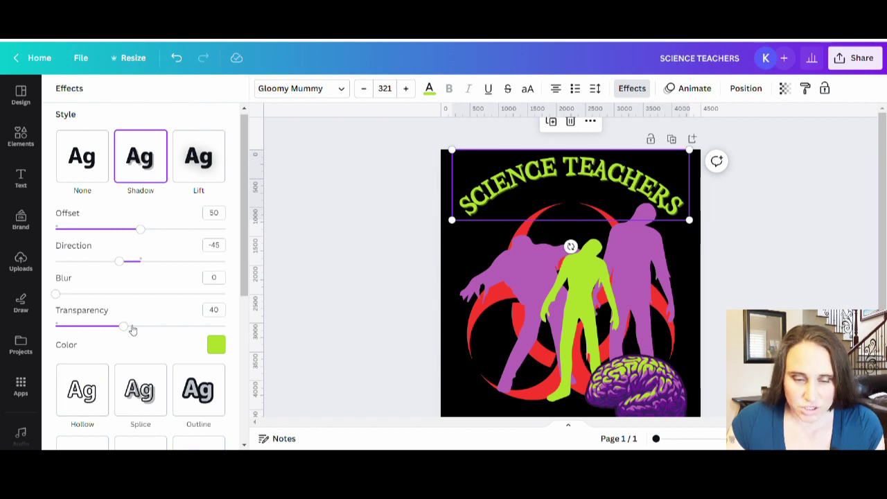
pyautogui.moveTo(132, 328); pyautogui.dragTo(244, 328)
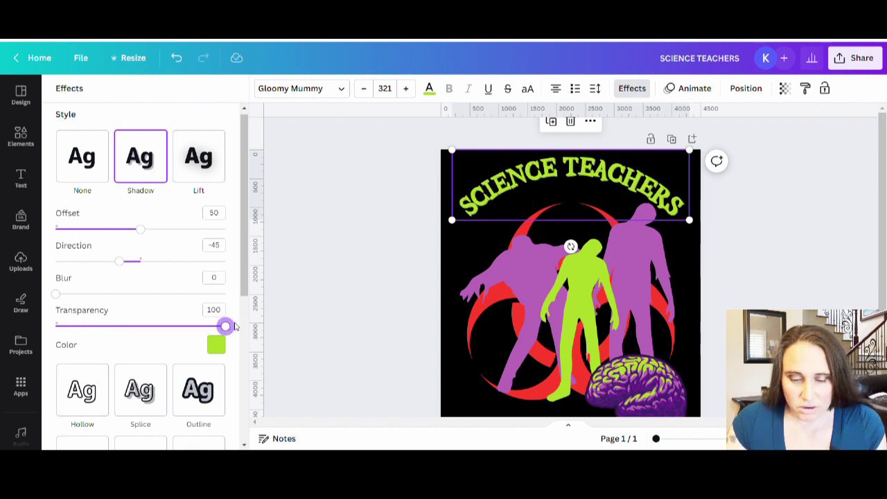
pyautogui.click(216, 346)
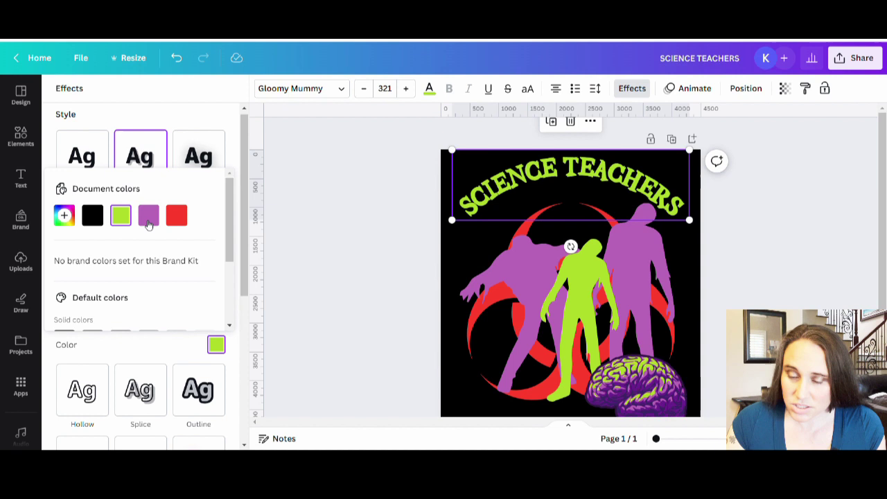
pyautogui.click(174, 217)
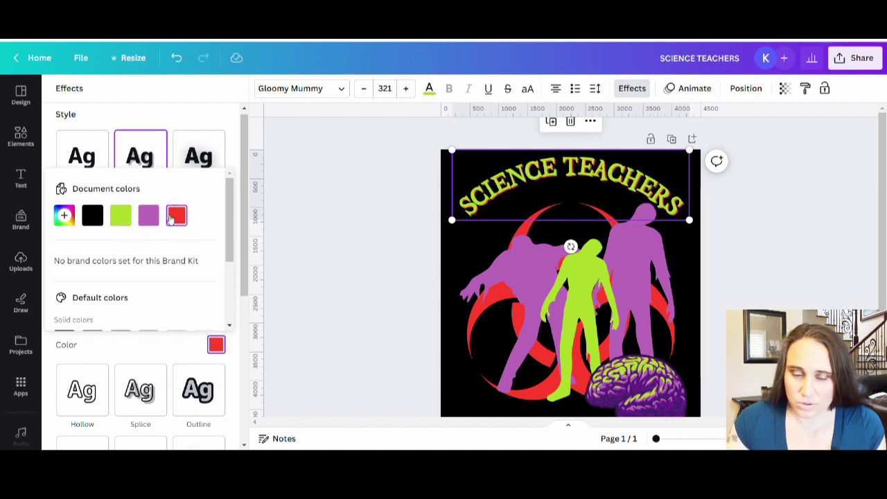
pyautogui.click(149, 217)
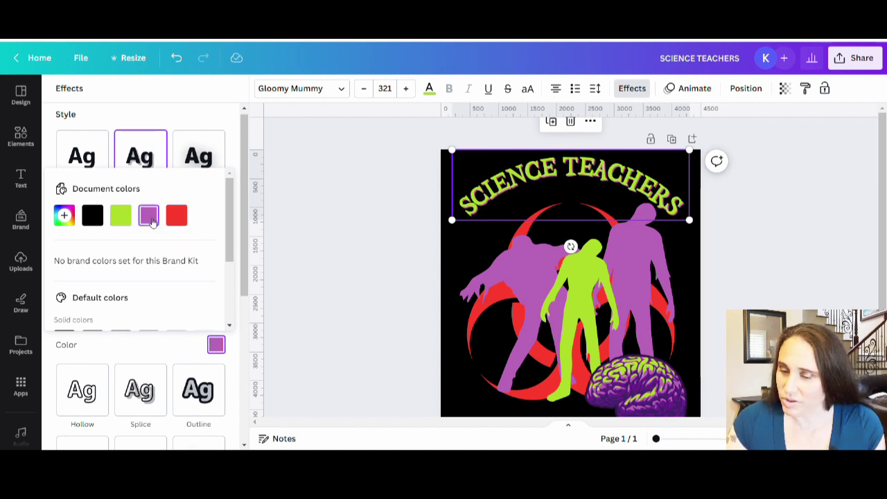
pyautogui.click(790, 254)
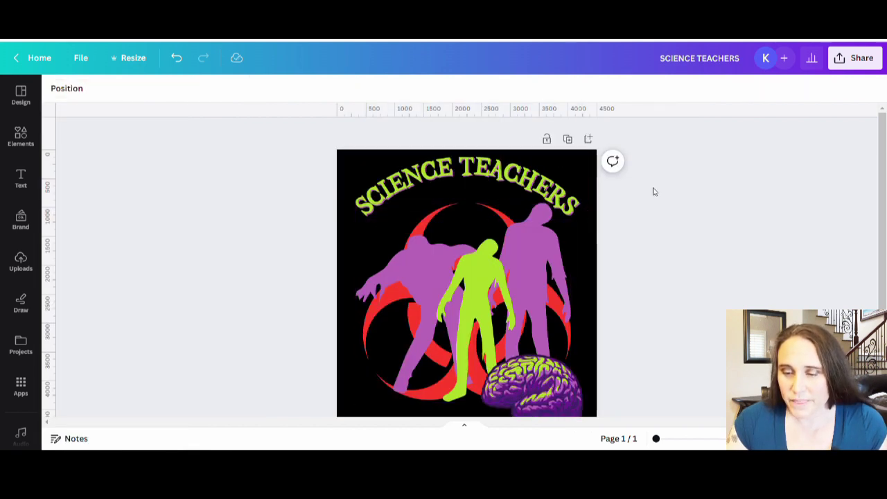
# Enlarge the LOVE BRAINS text and re-centre it on the design.
pyautogui.scroll(-2, 655, 189)
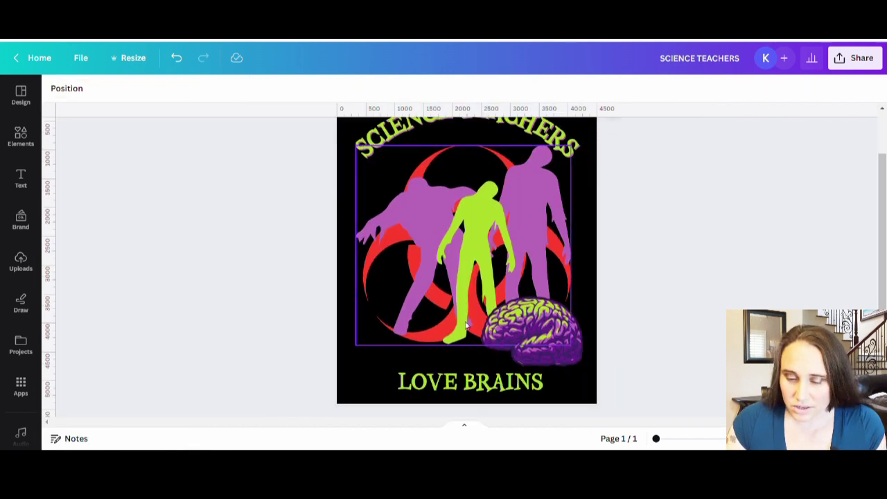
pyautogui.click(436, 381)
pyautogui.moveTo(397, 368); pyautogui.dragTo(354, 358)
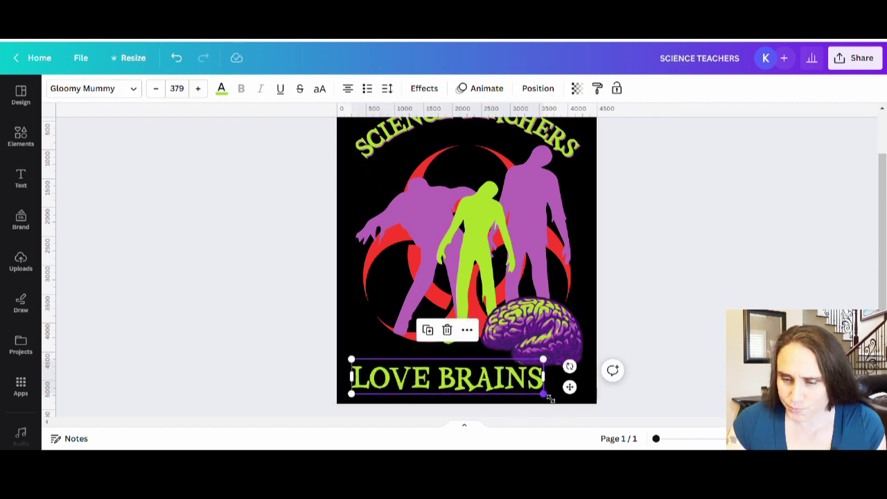
pyautogui.moveTo(545, 395); pyautogui.dragTo(586, 415)
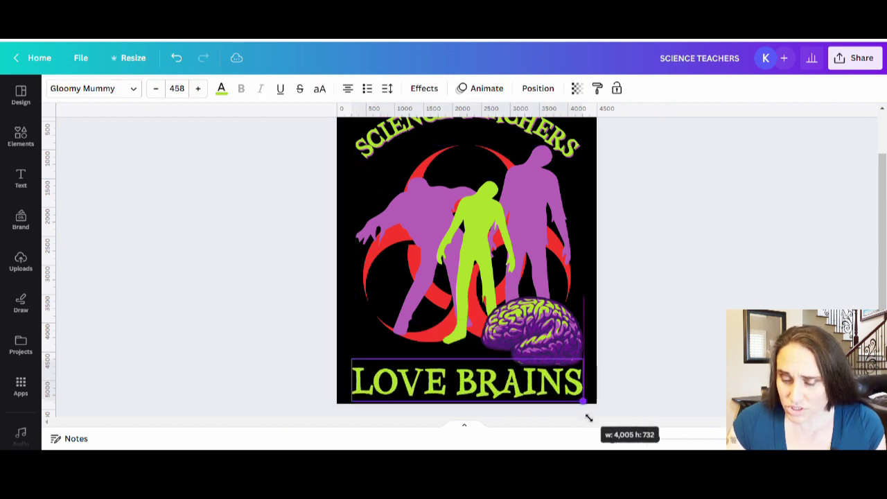
pyautogui.click(648, 264)
pyautogui.click(417, 377)
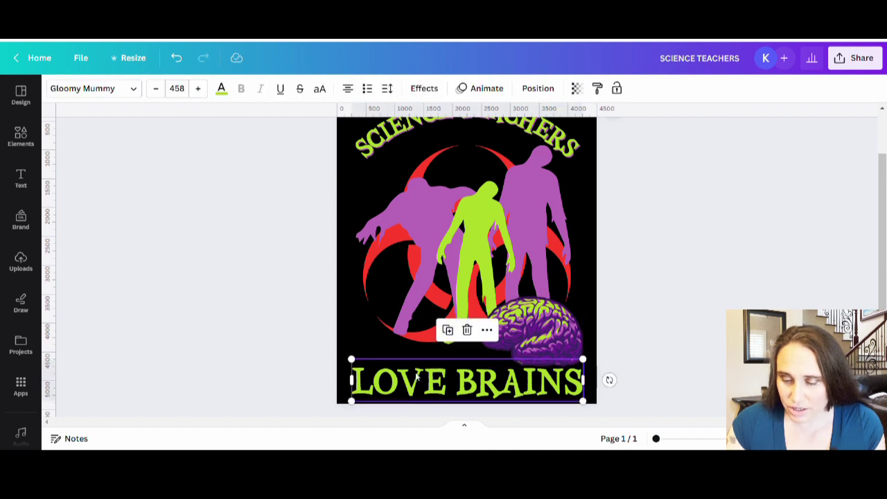
pyautogui.moveTo(422, 373); pyautogui.dragTo(420, 371)
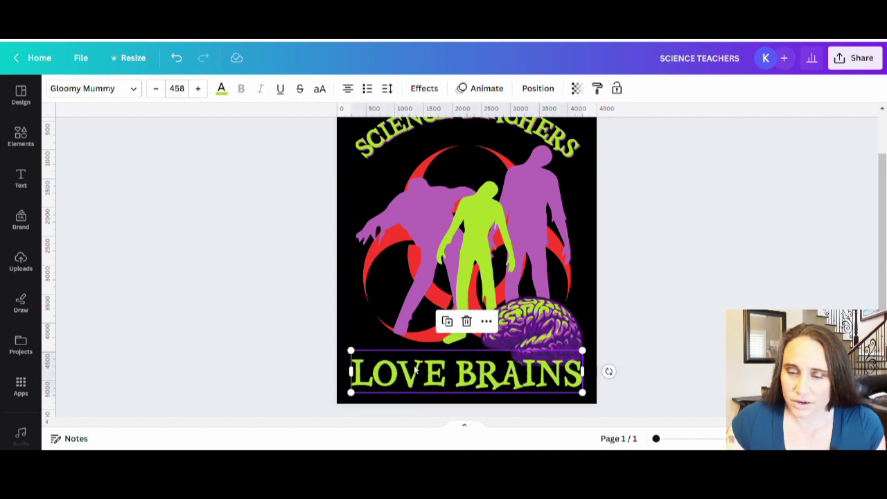
# Give LOVE BRAINS a solid purple shadow at transparency 100, matching the title's.
pyautogui.click(422, 88)
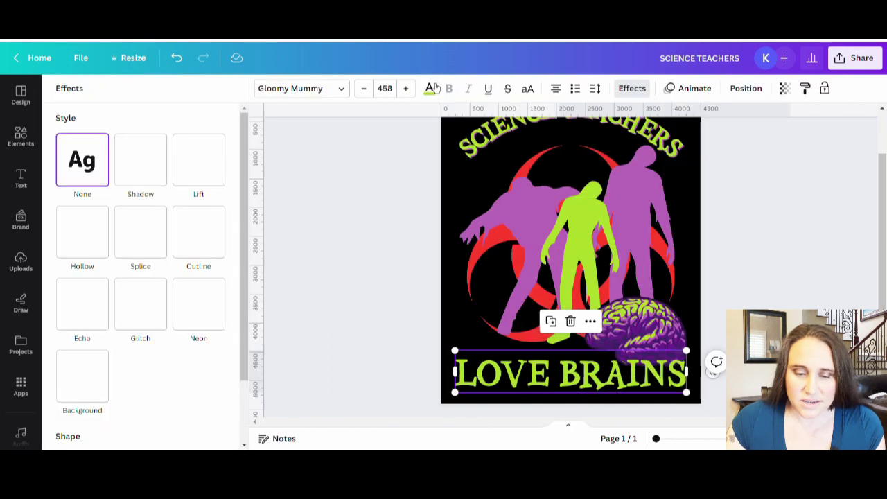
pyautogui.click(153, 170)
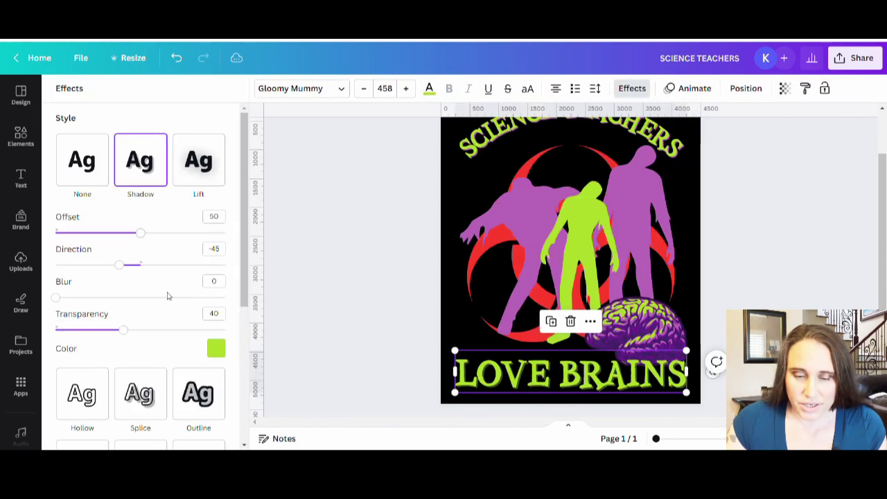
pyautogui.click(216, 350)
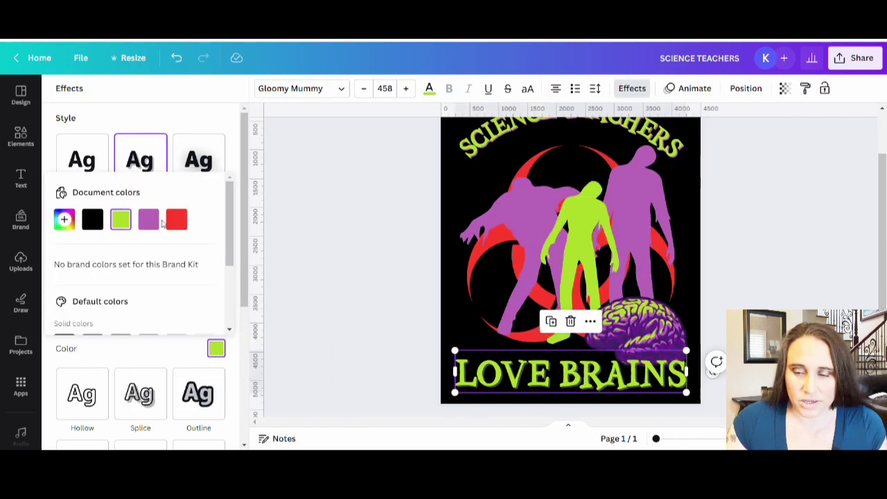
pyautogui.click(148, 219)
pyautogui.click(171, 120)
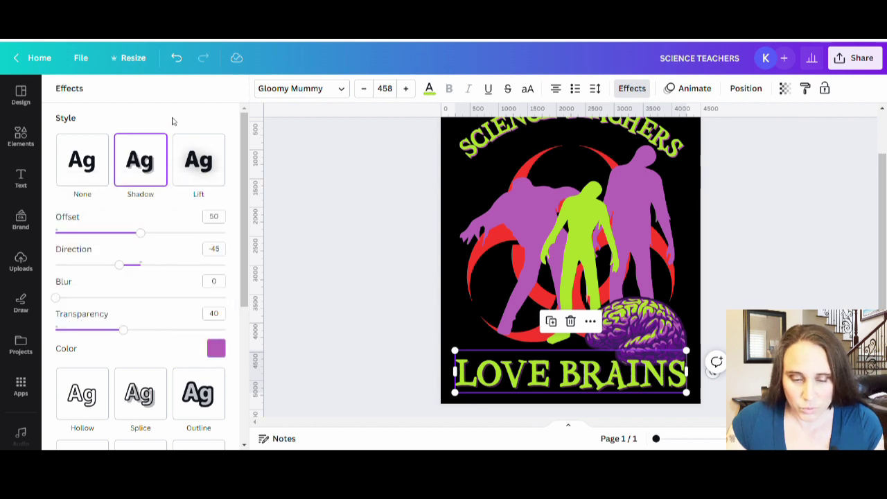
pyautogui.moveTo(123, 330); pyautogui.dragTo(226, 330)
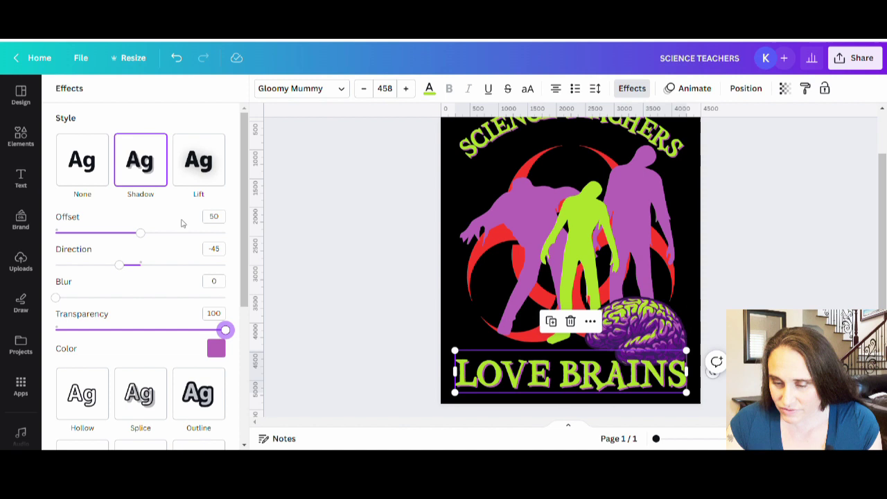
pyautogui.moveTo(136, 238)
pyautogui.mouseDown()
pyautogui.moveTo(119, 235)
pyautogui.moveTo(142, 234)
pyautogui.mouseUp()
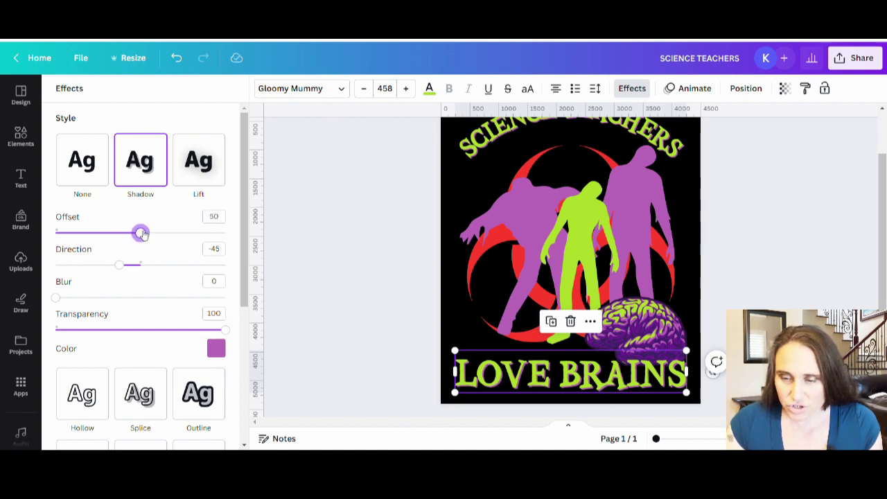
pyautogui.click(483, 152)
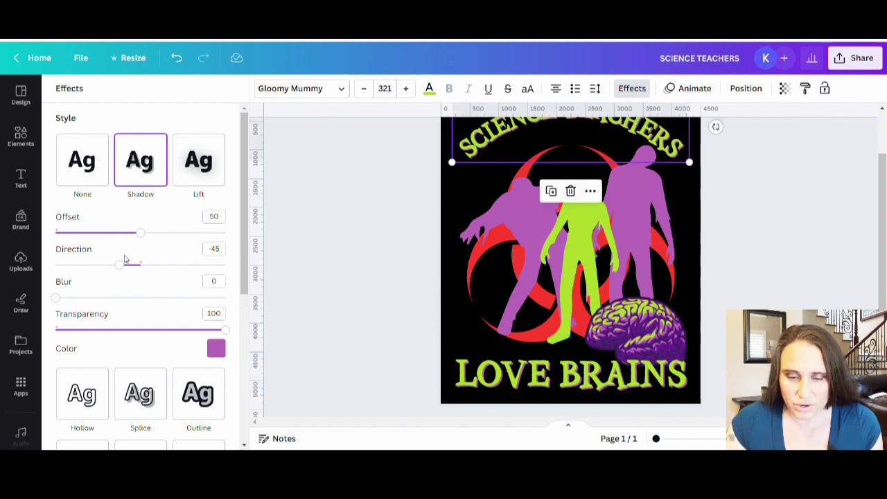
pyautogui.click(566, 391)
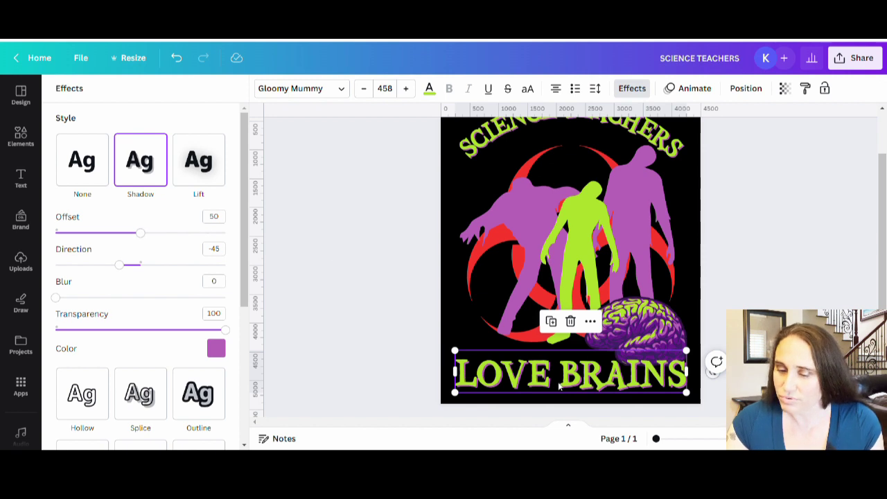
pyautogui.press('Escape')
pyautogui.click(714, 282)
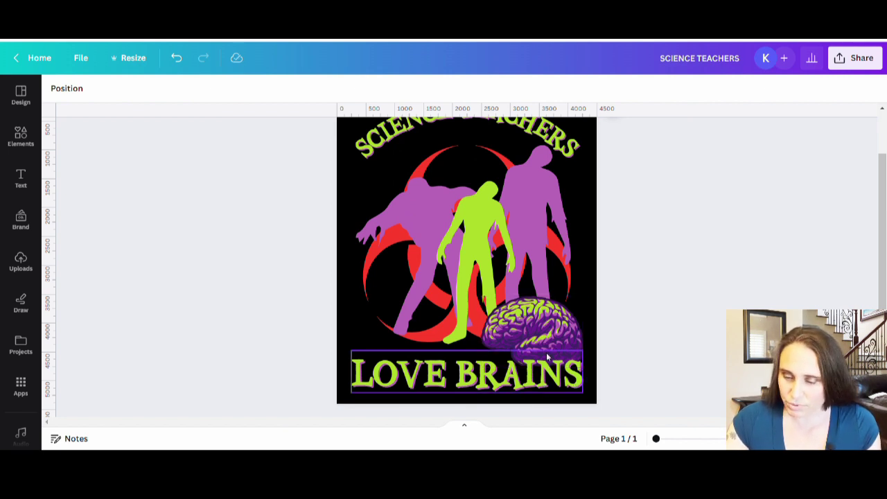
# Nudge the brain image slightly right and down.
pyautogui.click(549, 322)
pyautogui.moveTo(549, 322); pyautogui.dragTo(554, 325)
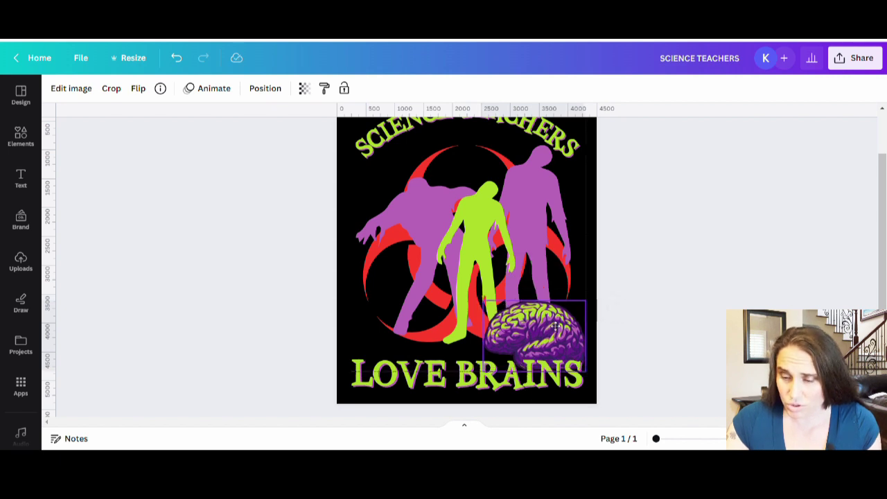
pyautogui.click(673, 347)
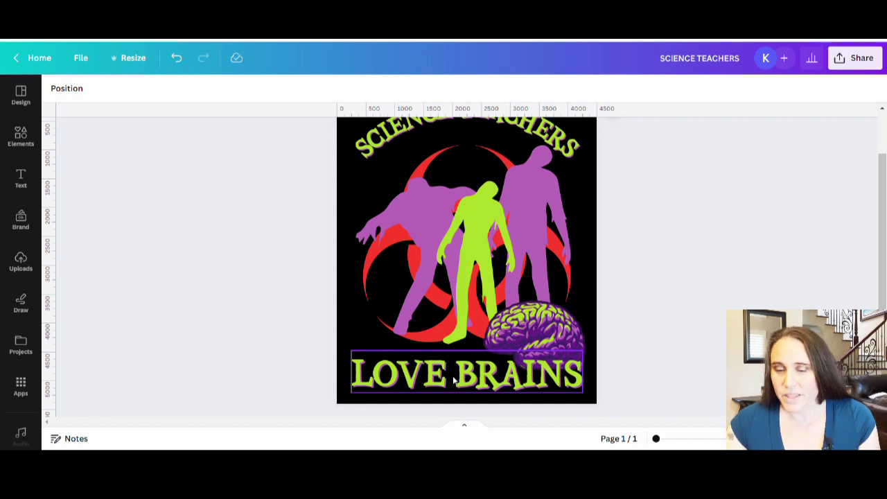
# Widen the SCIENCE TEACHERS title's letter spacing from 0 to 57.
pyautogui.scroll(1, 797, 297)
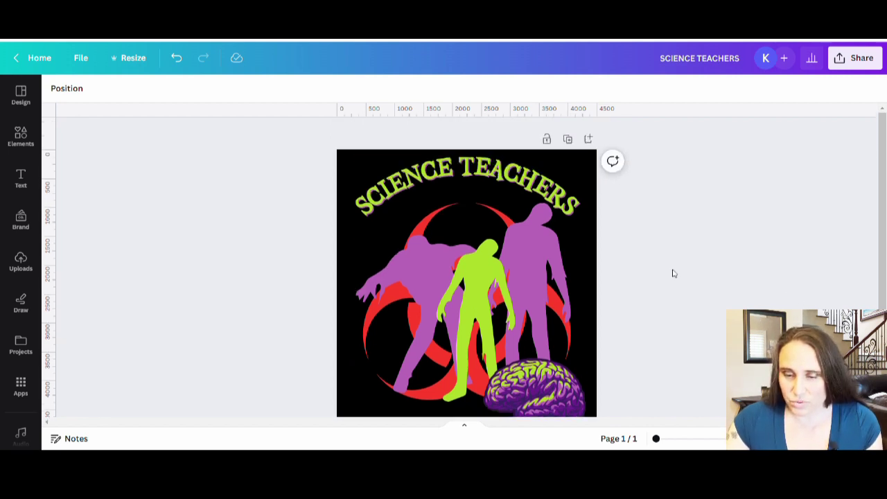
pyautogui.click(579, 211)
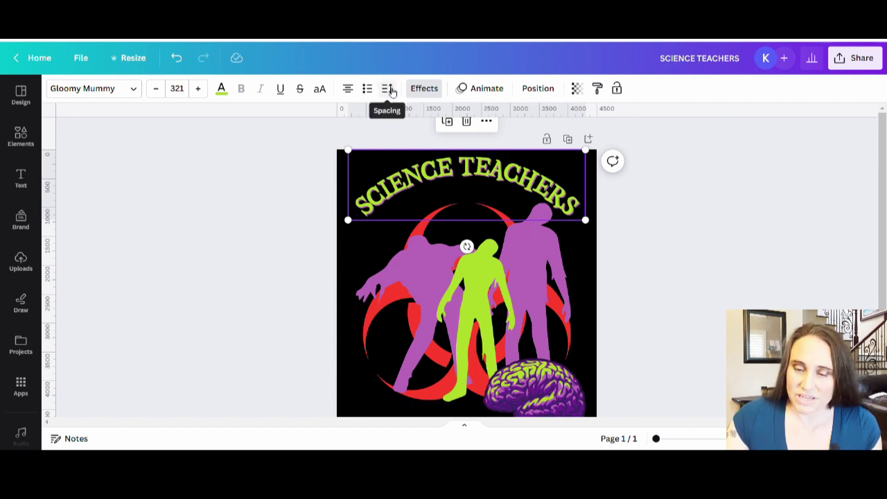
pyautogui.click(390, 89)
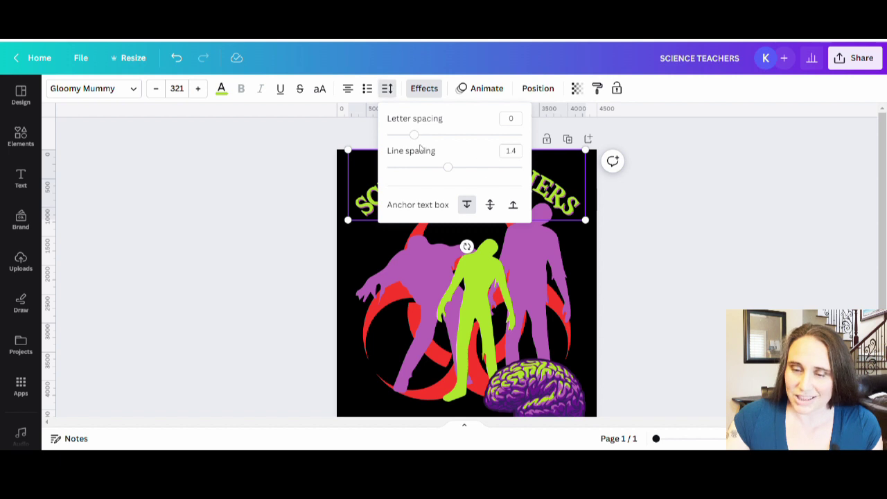
pyautogui.click(414, 135)
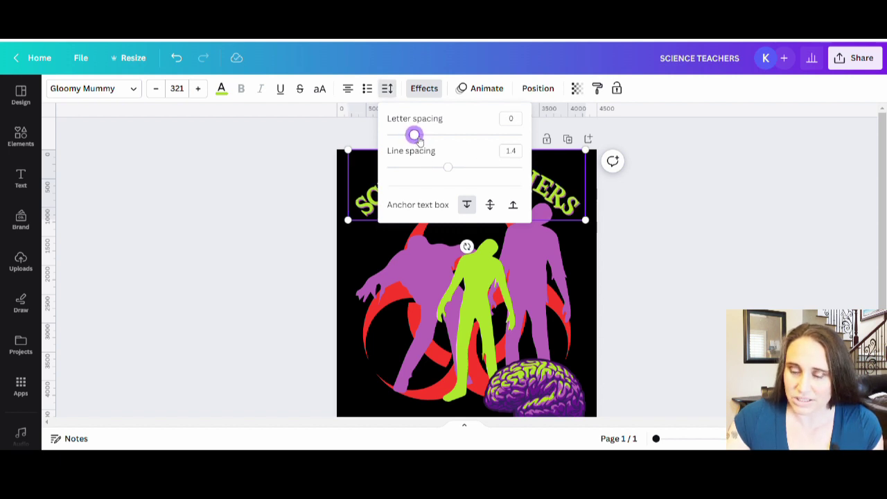
pyautogui.moveTo(418, 139); pyautogui.dragTo(425, 139)
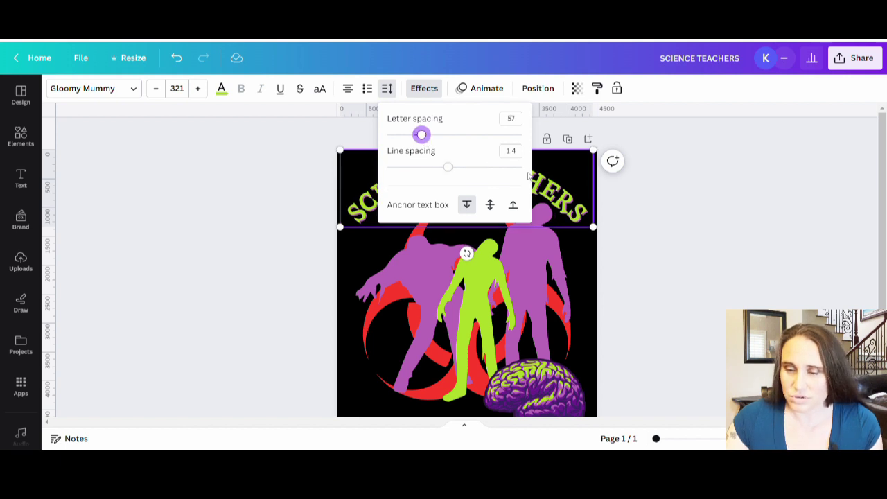
pyautogui.click(660, 273)
pyautogui.click(662, 288)
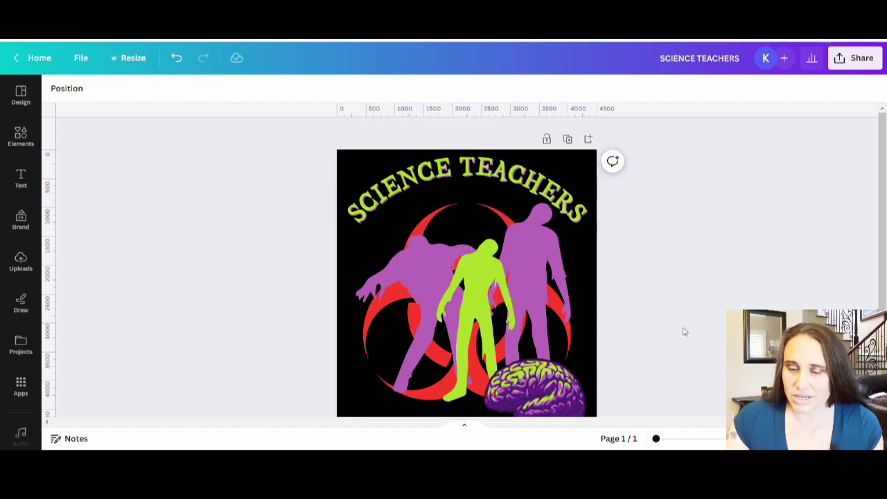
pyautogui.scroll(-2, 679, 295)
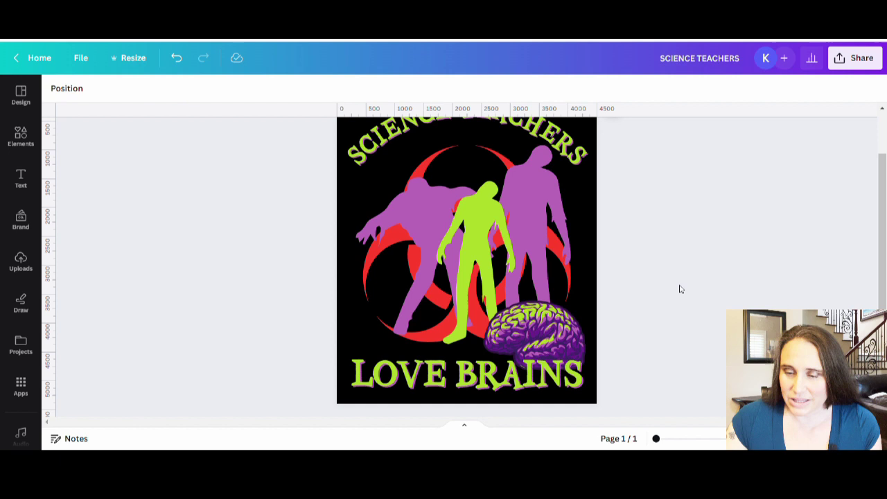
pyautogui.scroll(2, 665, 286)
# Shrink the zombie artwork slightly from its top-right corner and shift it right and up.
pyautogui.click(559, 304)
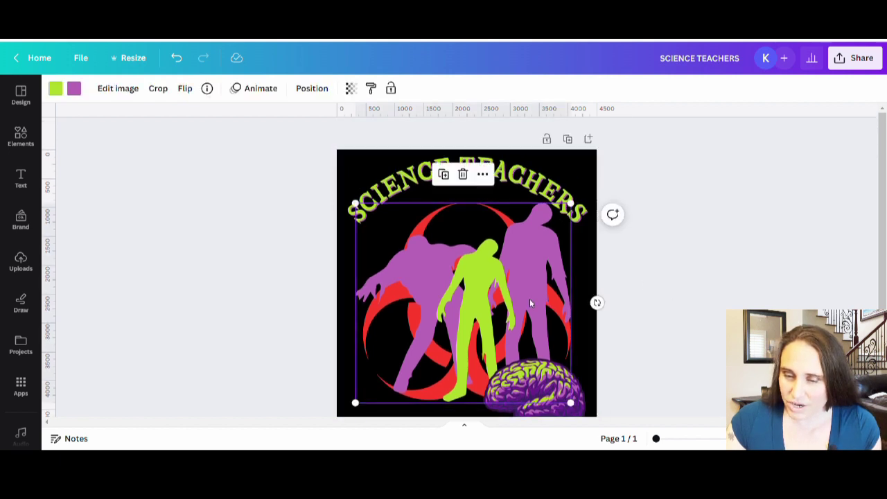
pyautogui.moveTo(574, 211); pyautogui.dragTo(552, 230)
pyautogui.moveTo(457, 336); pyautogui.dragTo(472, 320)
pyautogui.click(557, 206)
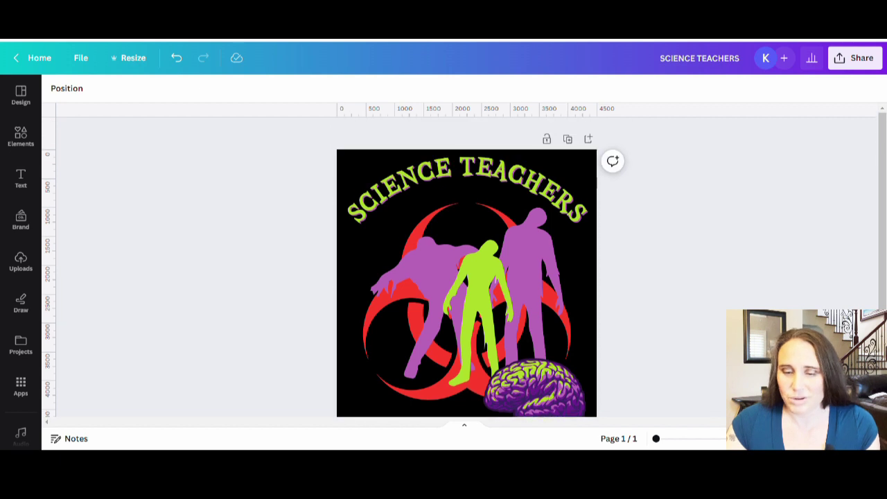
pyautogui.click(575, 221)
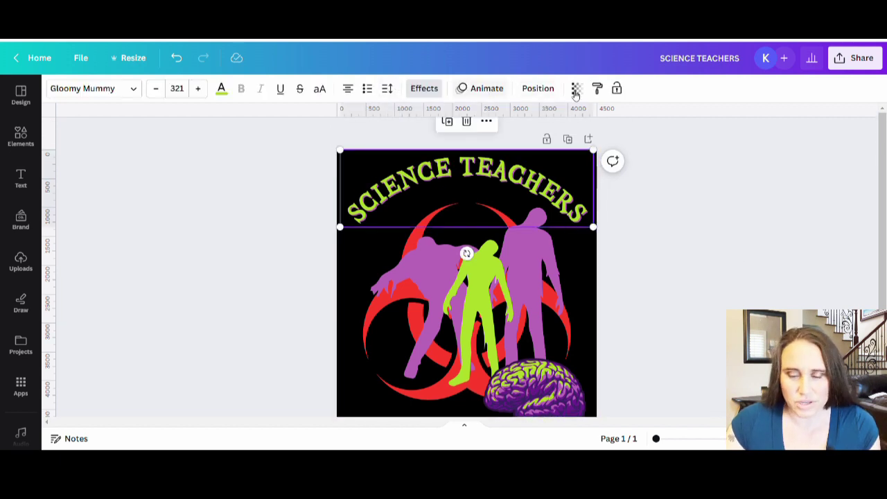
# Reduce the SCIENCE TEACHERS title's Curve setting to 38.
pyautogui.click(537, 89)
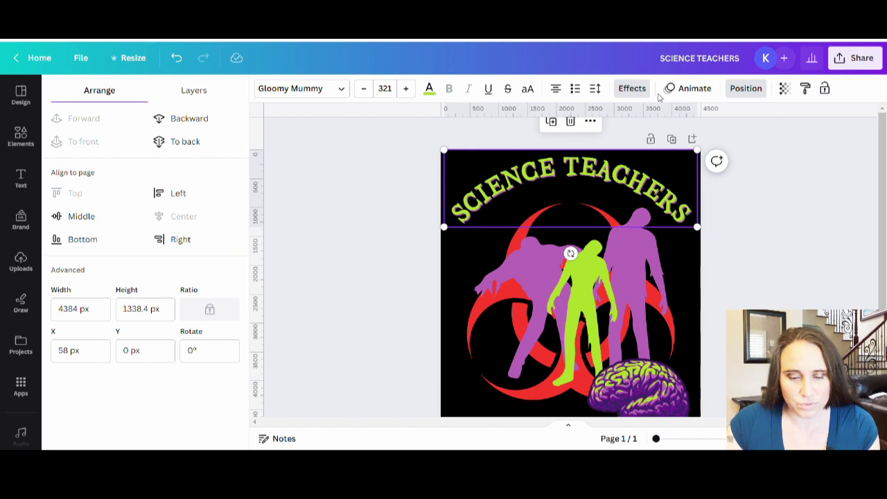
pyautogui.click(632, 89)
pyautogui.scroll(-5, 156, 345)
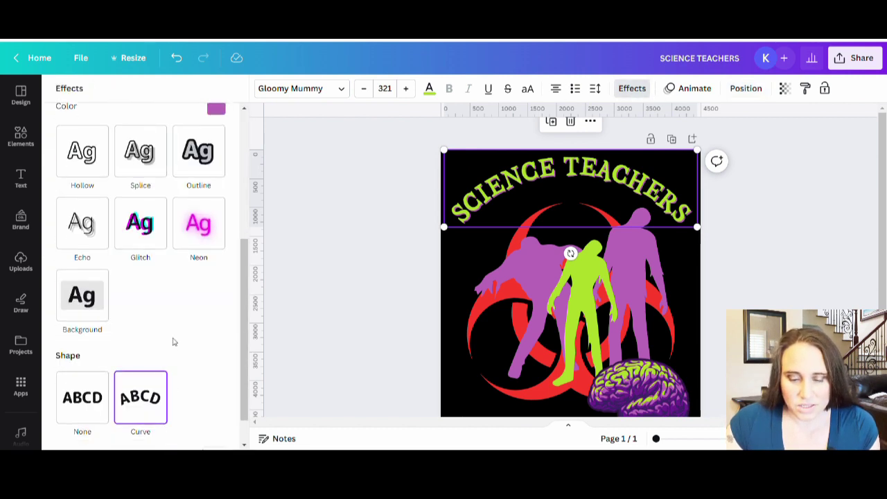
pyautogui.scroll(-1, 174, 342)
pyautogui.moveTo(168, 432); pyautogui.dragTo(176, 438)
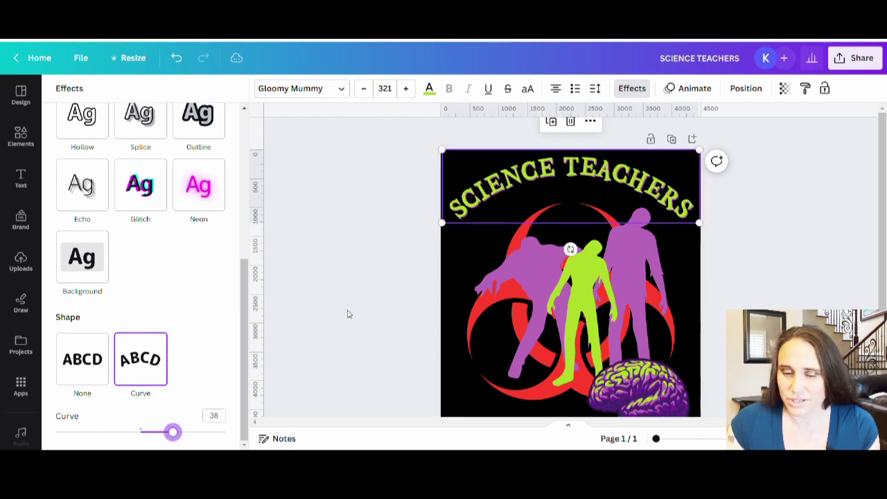
# Enter crop mode on the biohazard zombie image and apply the crop.
pyautogui.click(368, 286)
pyautogui.doubleClick(368, 286)
pyautogui.click(396, 240)
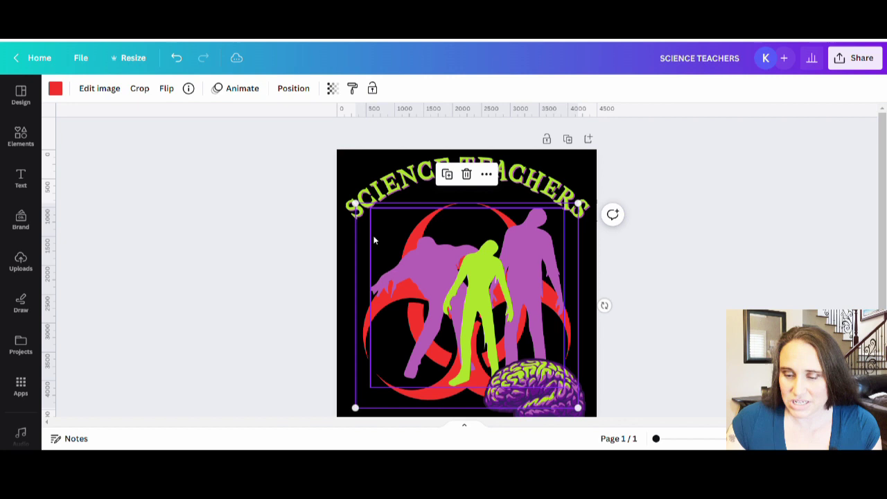
pyautogui.click(752, 242)
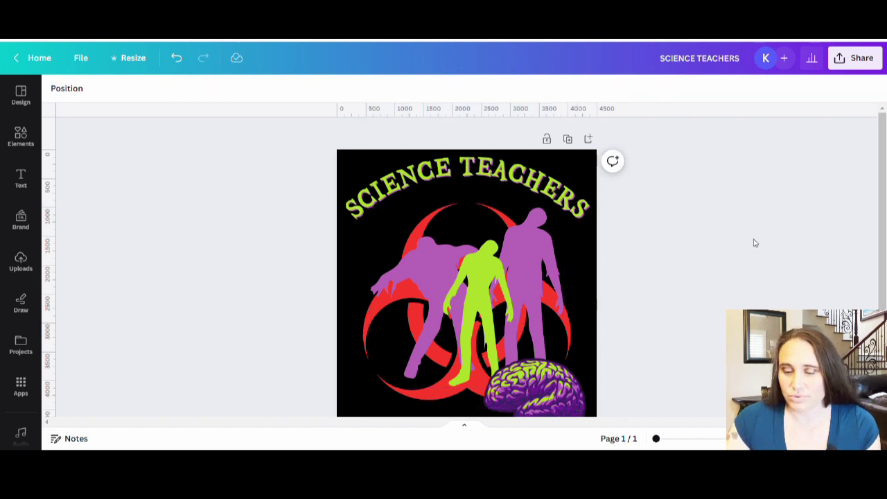
pyautogui.scroll(-2, 750, 239)
pyautogui.scroll(2, 750, 239)
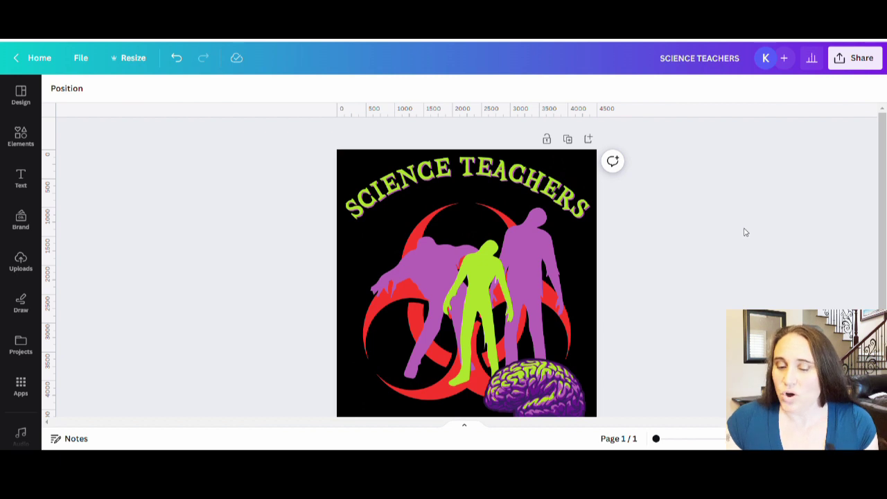
# Recolour both the purple and lime zombies in the zombie copy to black as a shadow.
pyautogui.scroll(-2, 734, 230)
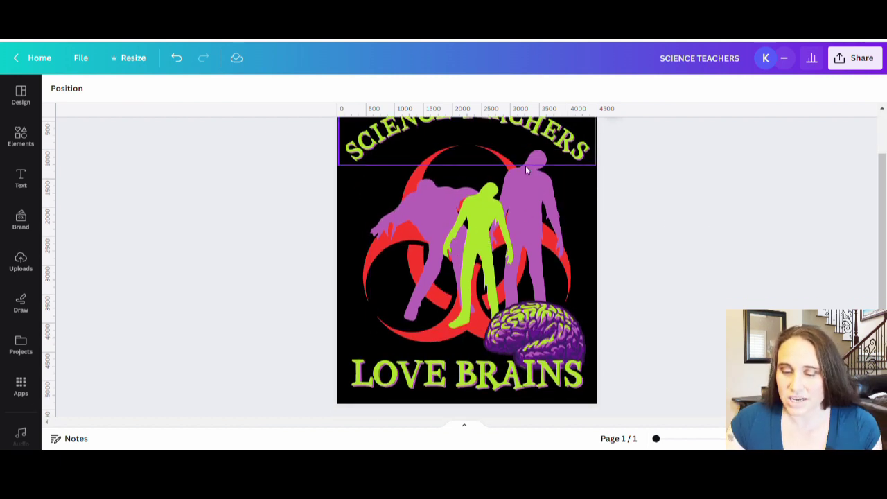
pyautogui.click(477, 257)
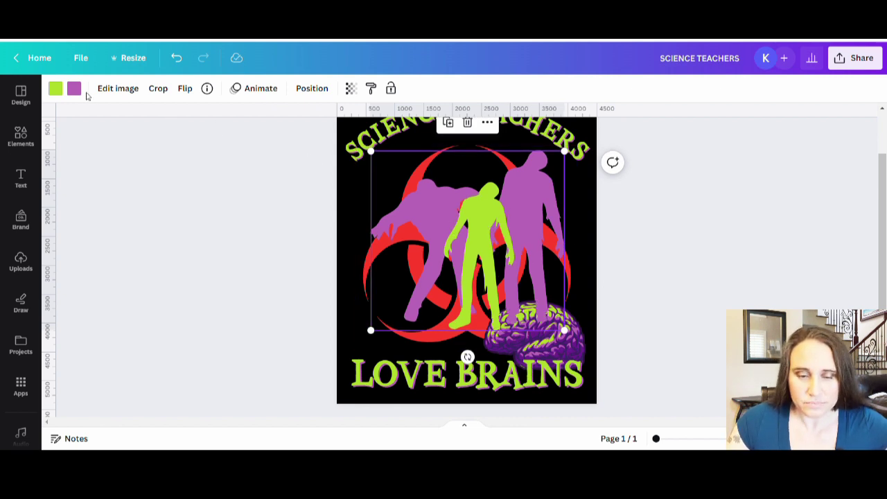
pyautogui.click(74, 88)
pyautogui.click(99, 158)
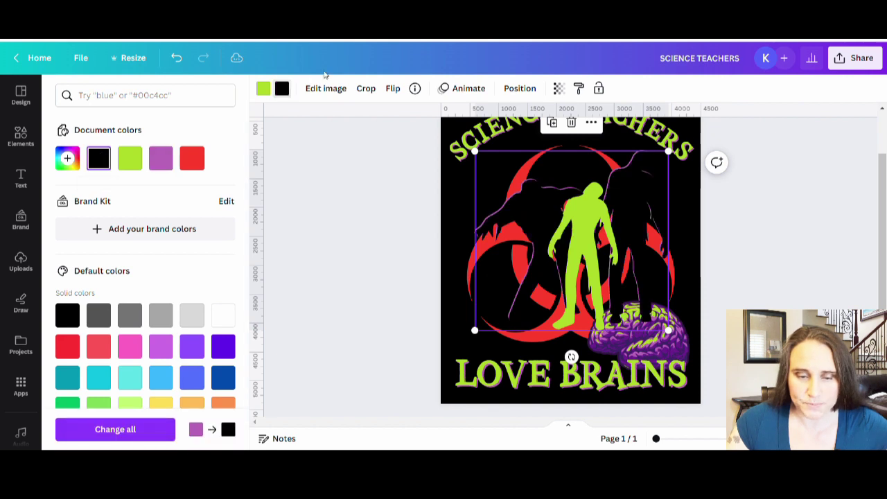
pyautogui.click(262, 89)
pyautogui.click(99, 158)
pyautogui.click(329, 293)
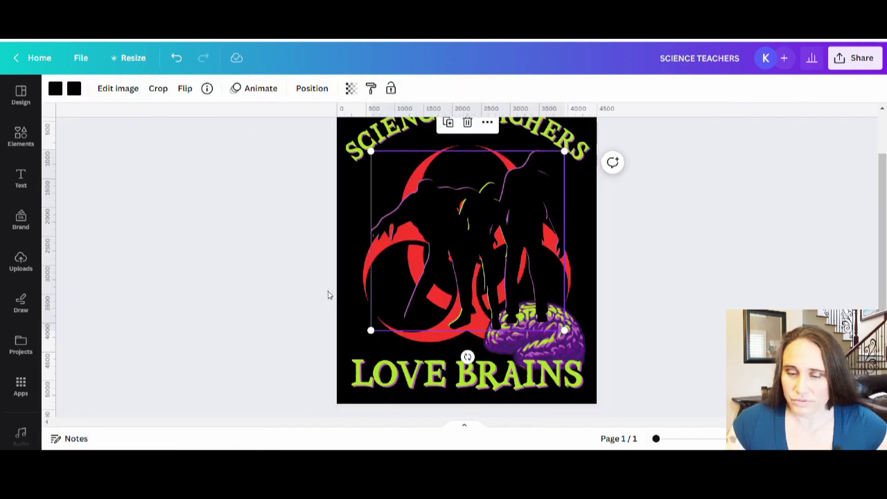
pyautogui.click(465, 246)
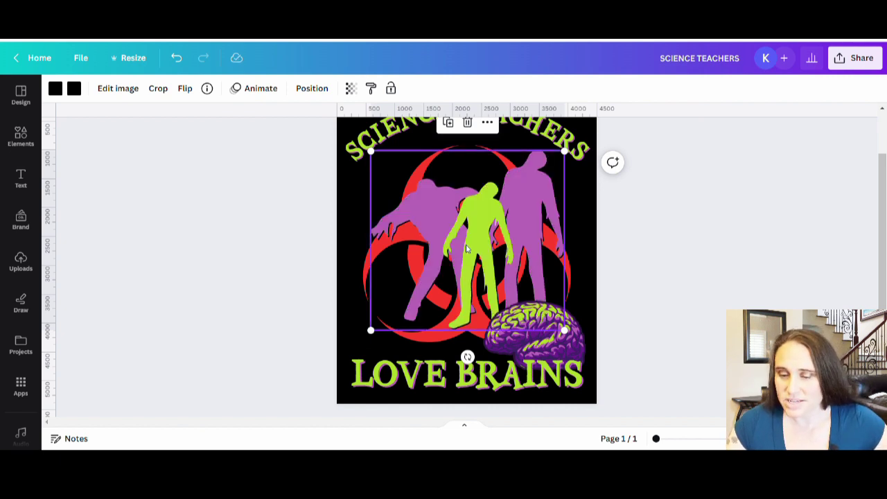
pyautogui.click(695, 235)
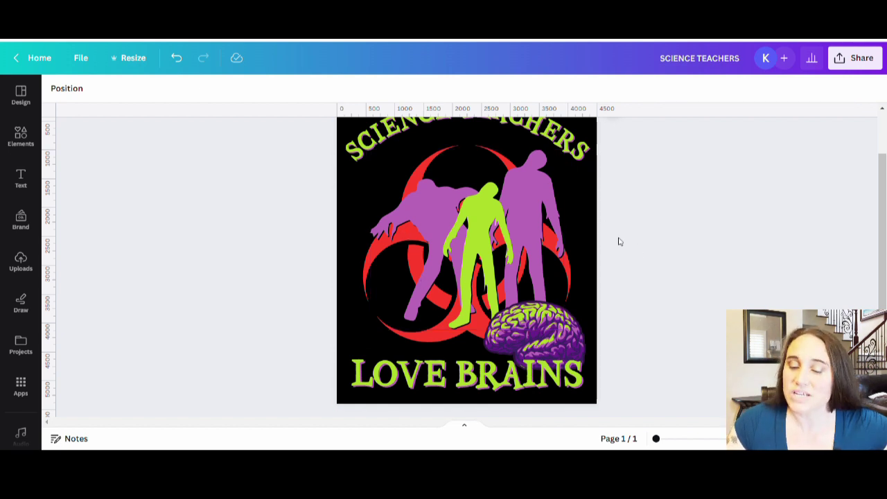
pyautogui.click(477, 218)
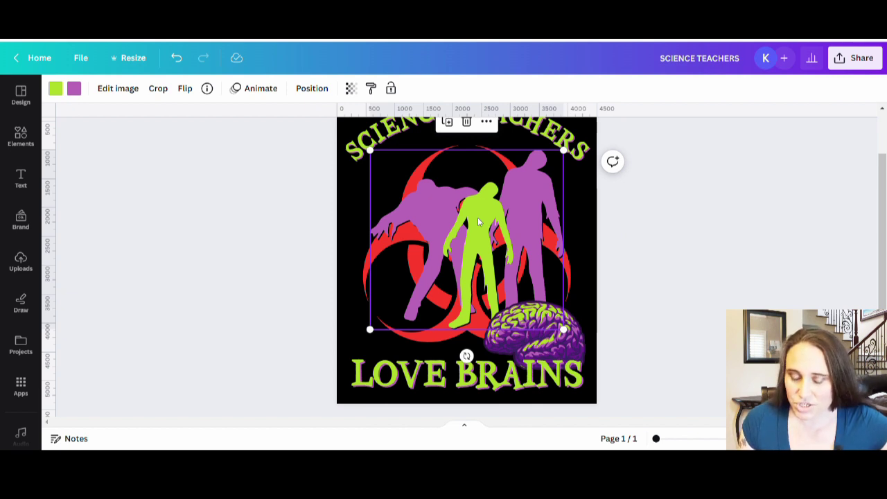
pyautogui.press('Escape')
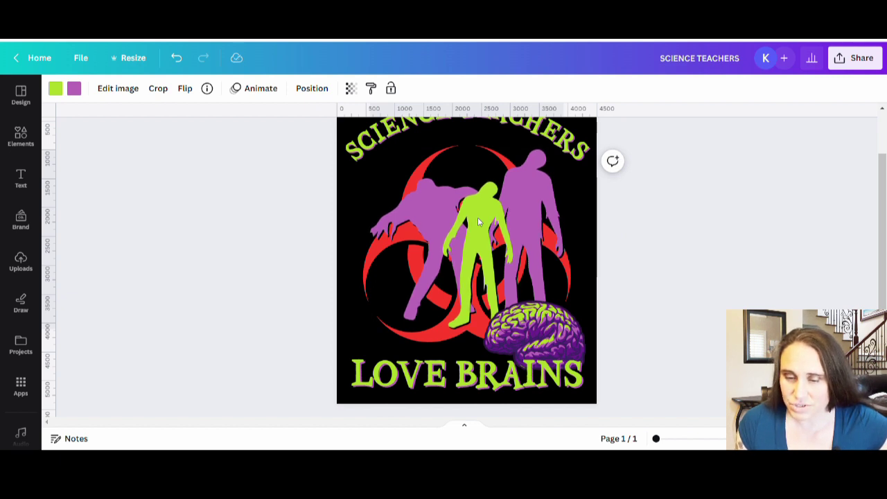
pyautogui.click(477, 216)
pyautogui.press('Escape')
pyautogui.click(477, 217)
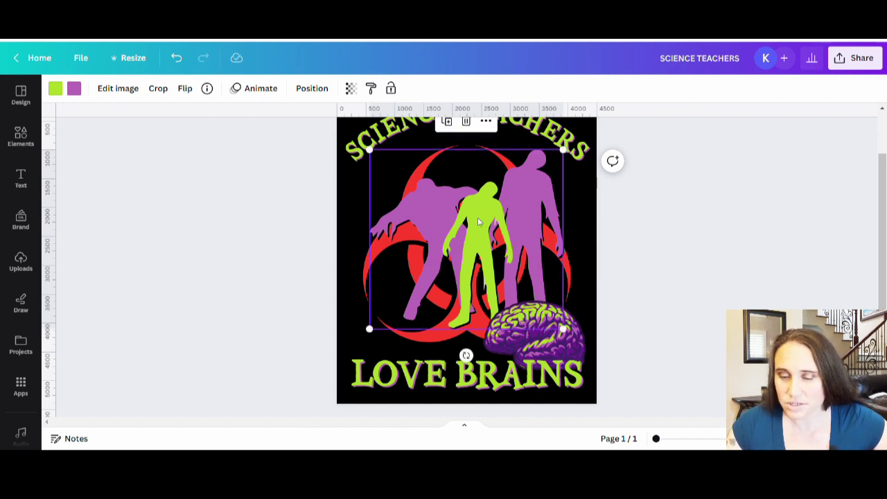
pyautogui.click(669, 221)
pyautogui.scroll(2, 706, 261)
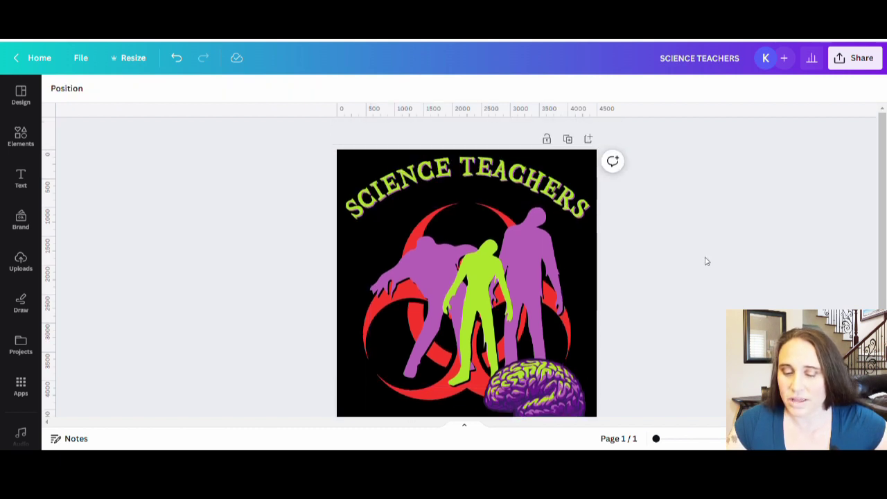
pyautogui.scroll(-2, 705, 260)
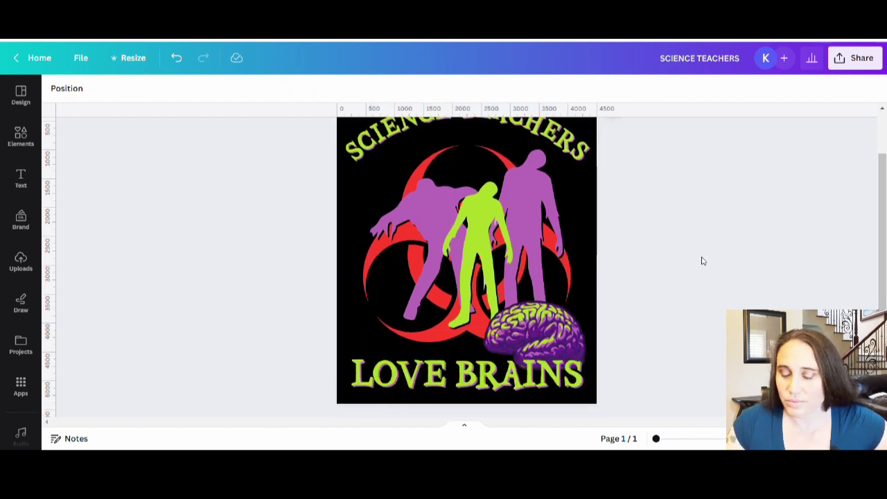
pyautogui.scroll(2, 701, 260)
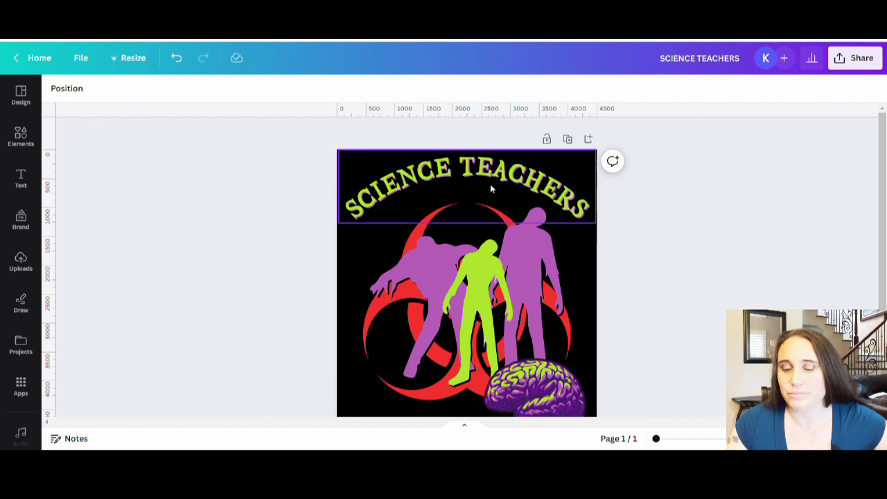
pyautogui.scroll(-2, 722, 251)
pyautogui.scroll(-1, 721, 250)
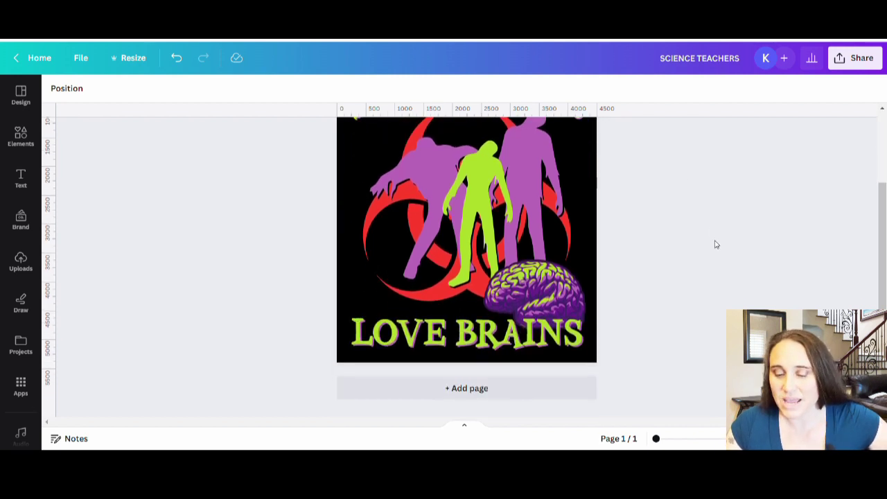
pyautogui.scroll(2, 716, 244)
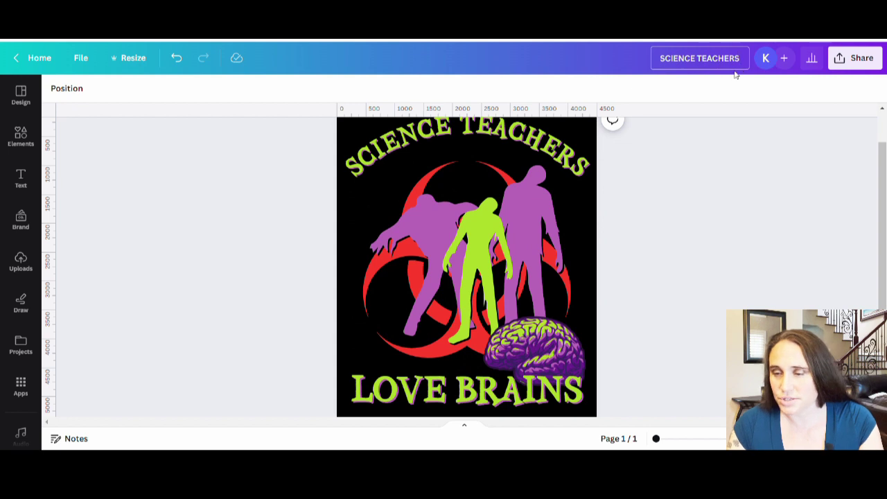
# Rename the design 'SCIENCE TEACHERS LOVE BRAINS' and download it as a transparent-background PNG.
pyautogui.write('L')
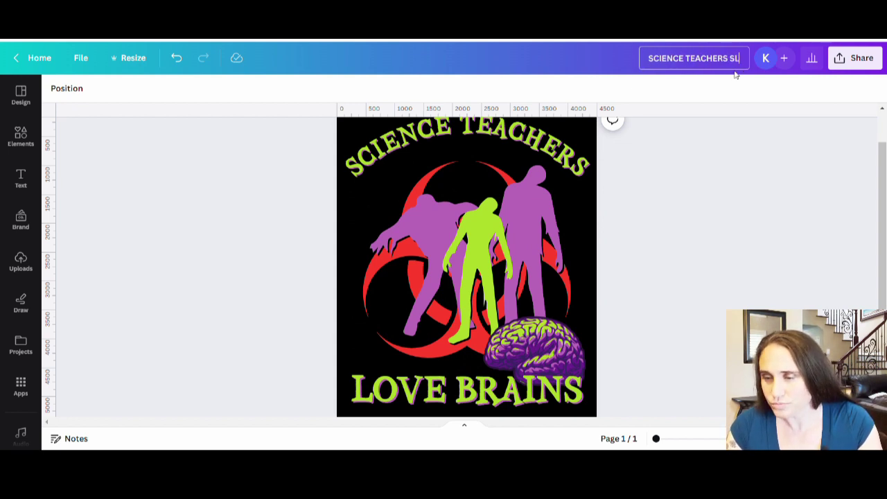
pyautogui.write('OVE BRAINS')
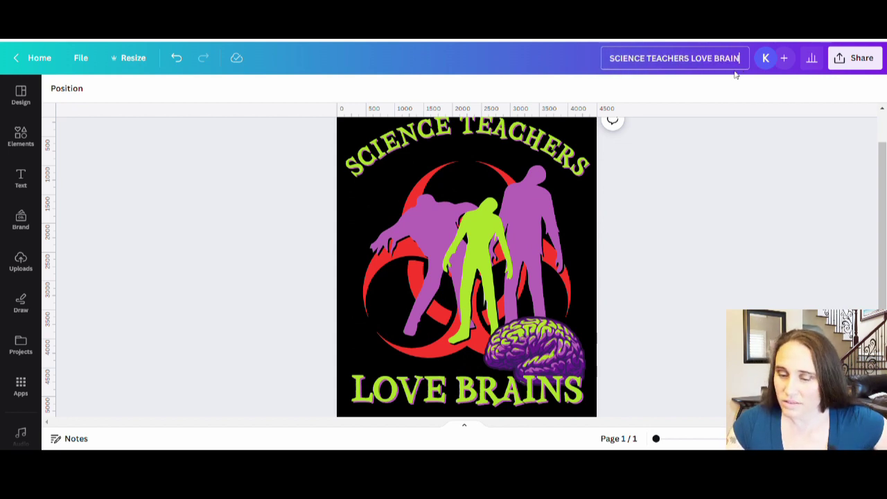
pyautogui.click(640, 263)
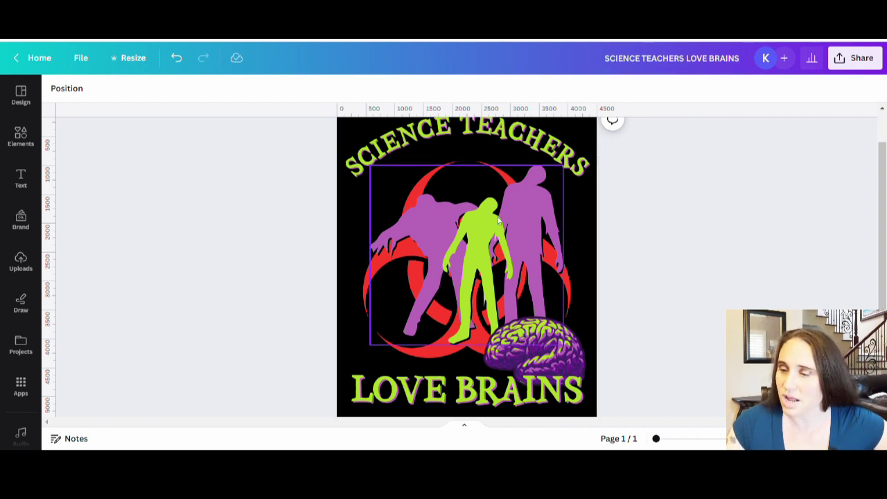
pyautogui.click(867, 63)
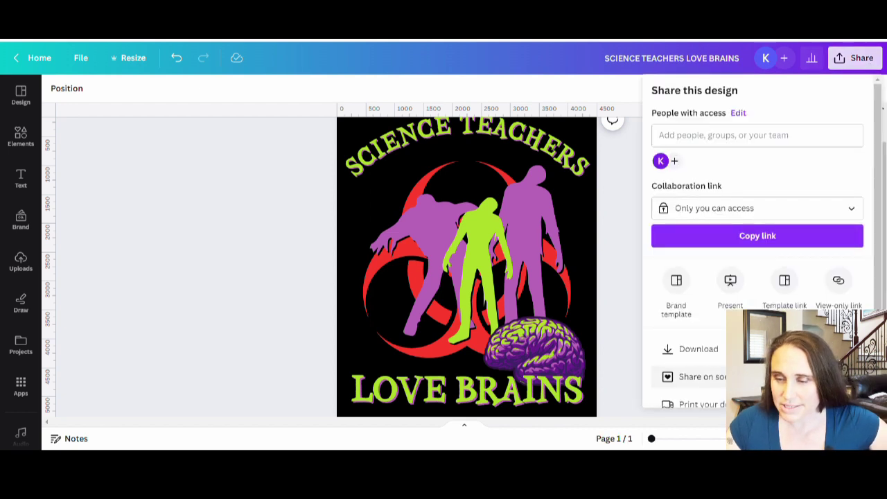
pyautogui.click(698, 349)
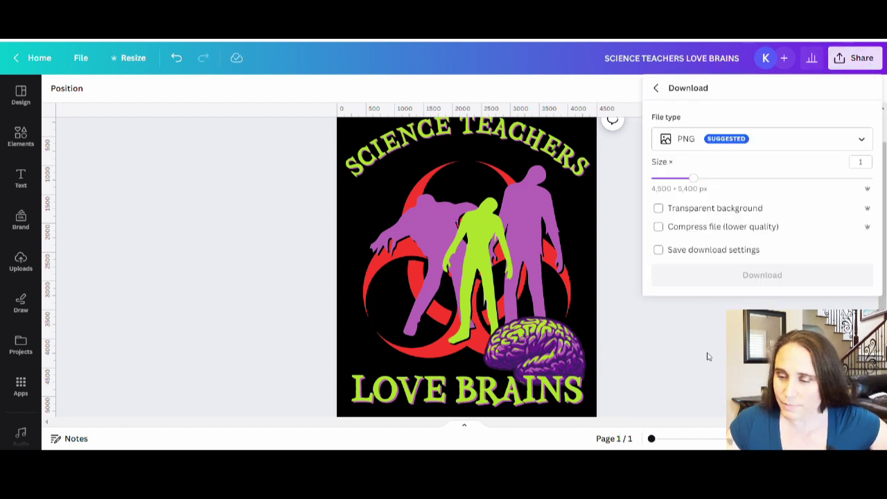
pyautogui.click(676, 207)
pyautogui.click(729, 274)
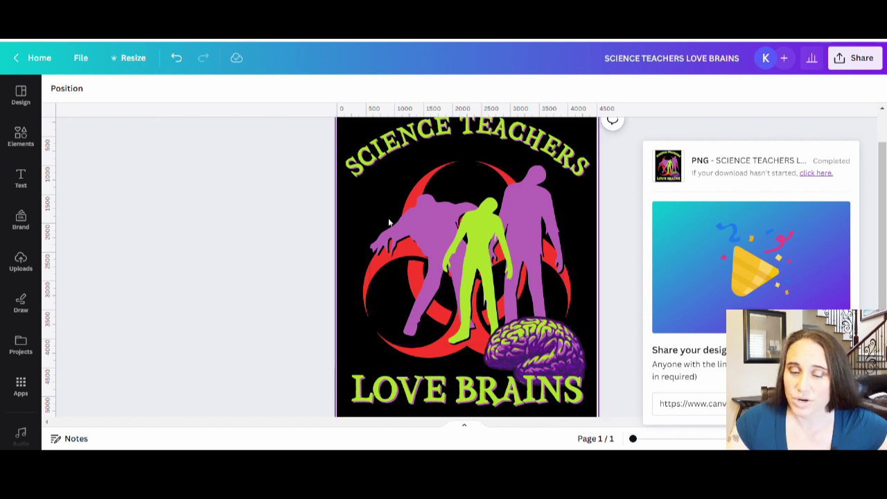
pyautogui.click(291, 265)
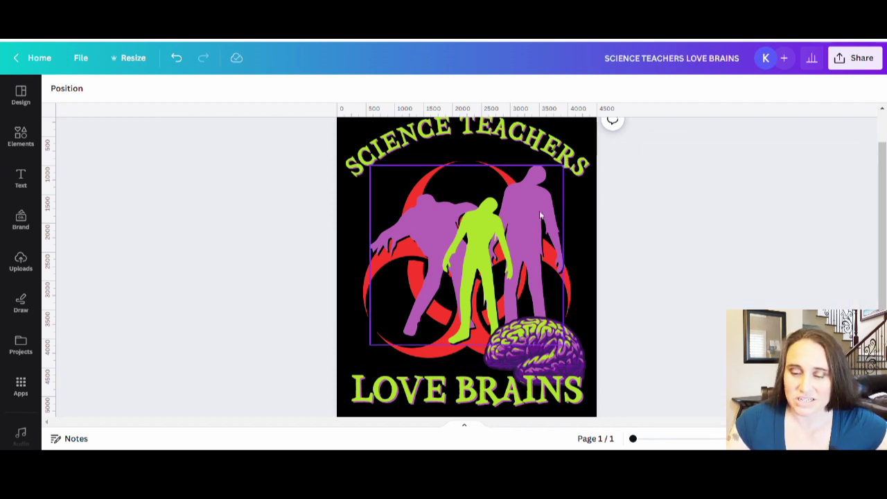